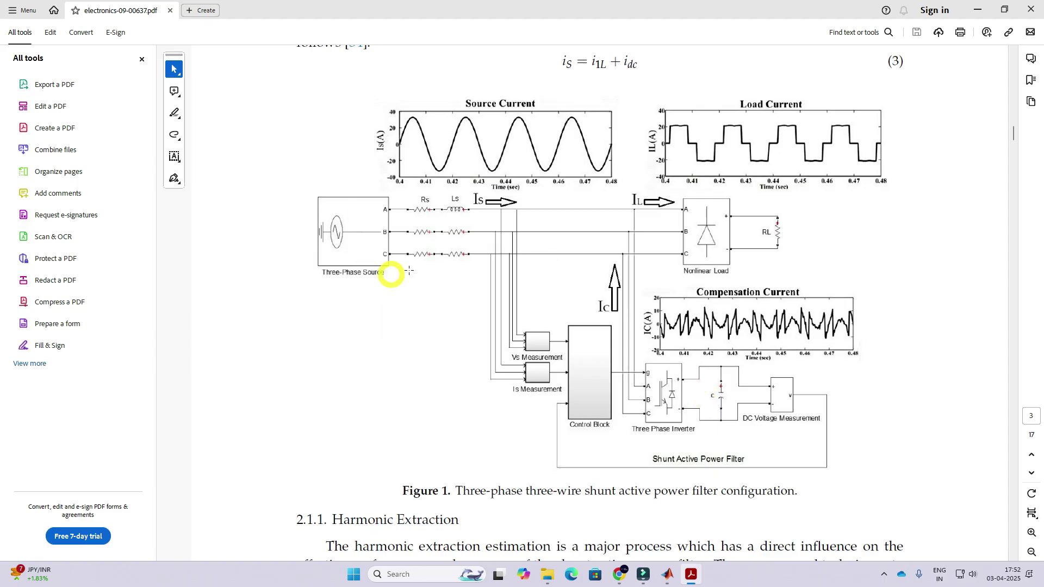
Step: Tick the three-phase source and underline the nonlinear load in Figure 1 with the screen pen
key("F11")
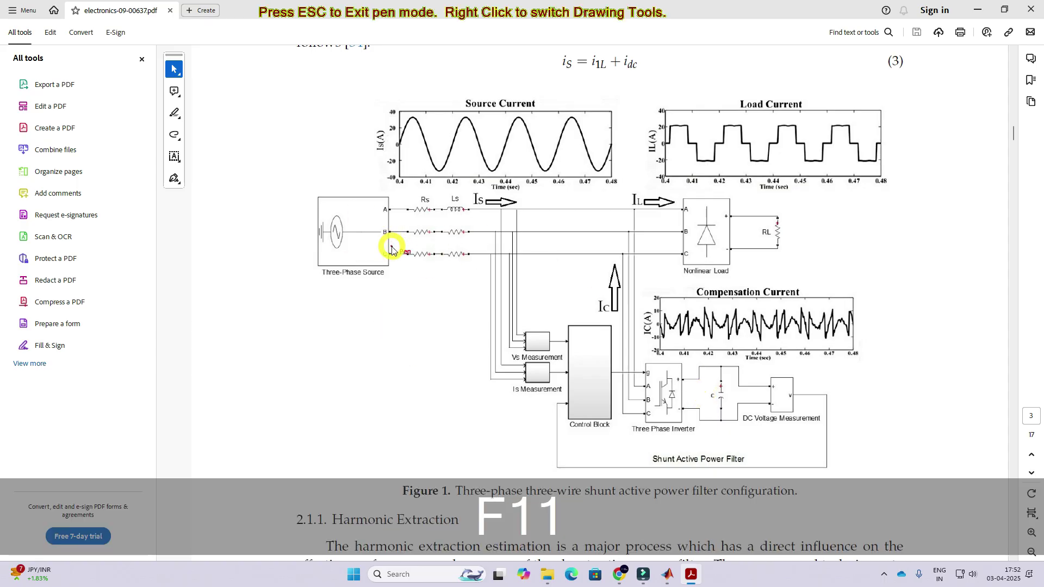
mouse_move(293, 255)
left_mouse_down()
mouse_move(319, 285)
mouse_move(372, 226)
left_mouse_up()
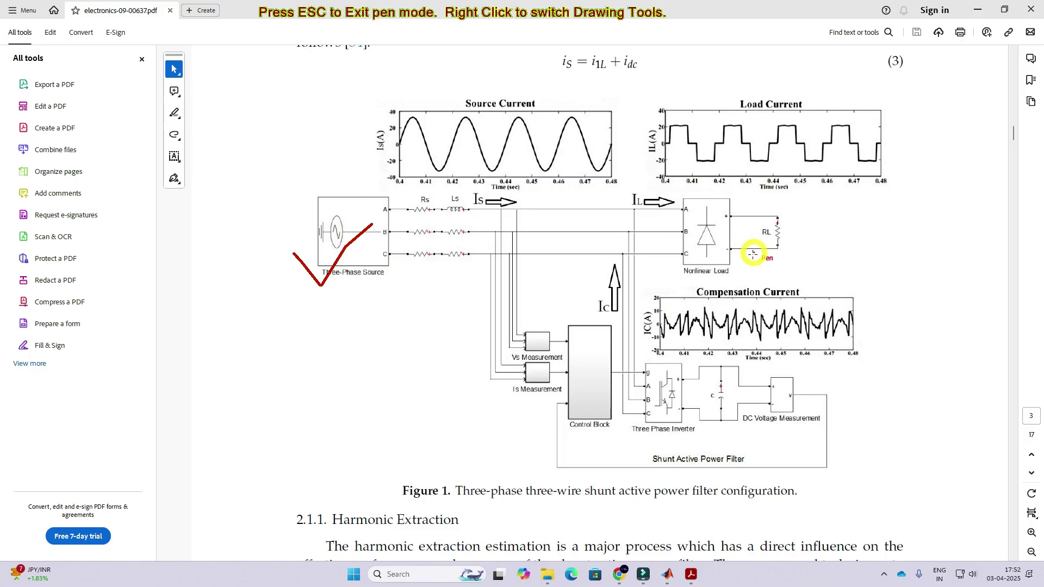
left_click_drag(675, 281, 783, 280)
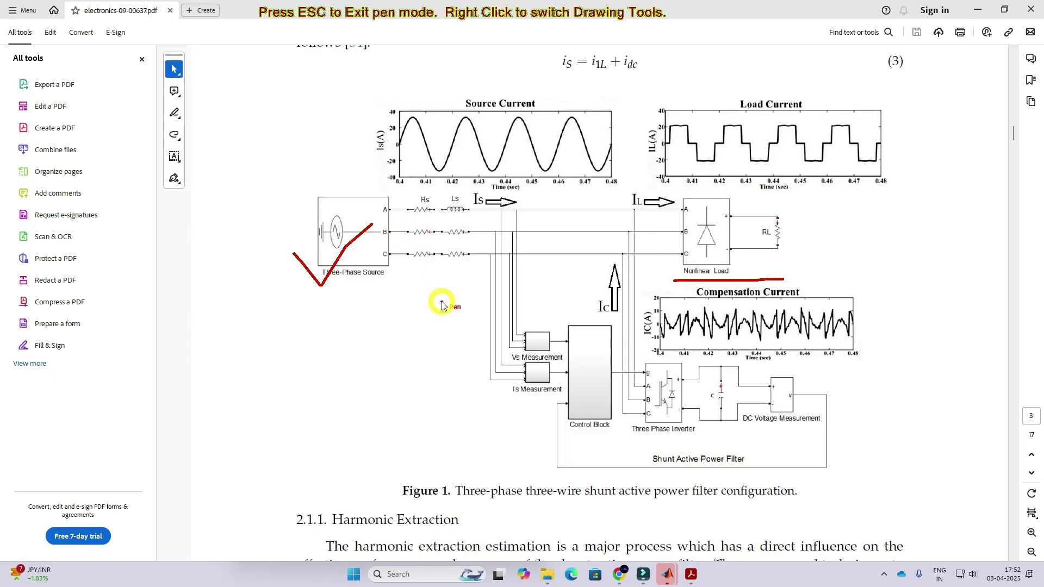
key("Escape")
Step: Look through the paper from its title and abstract on page 1 back to the Figure 1 filter configuration
scroll(440, 301, "up", 5)
scroll(444, 301, "up", 20)
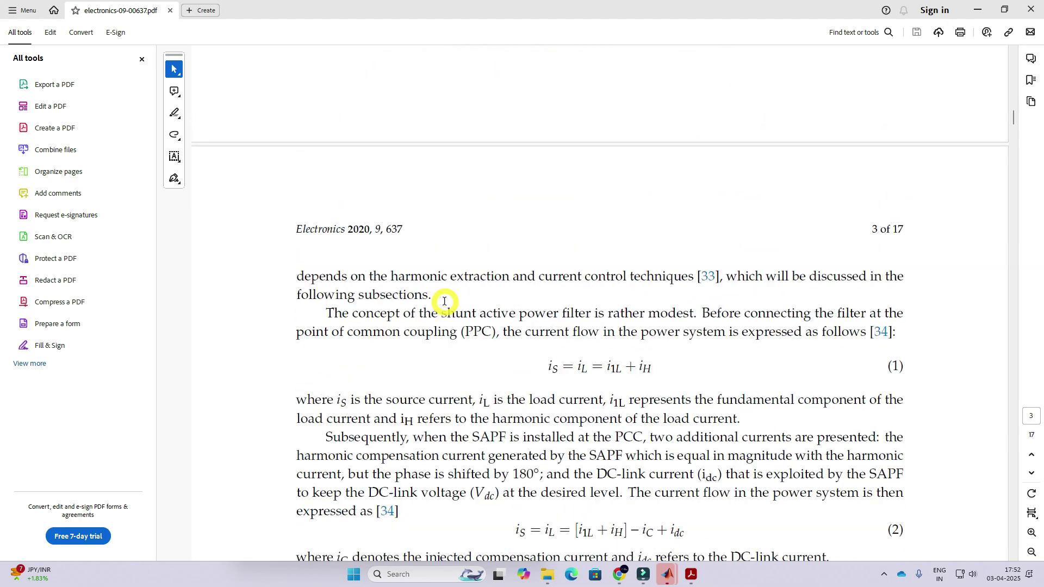
scroll(445, 302, "up", 20)
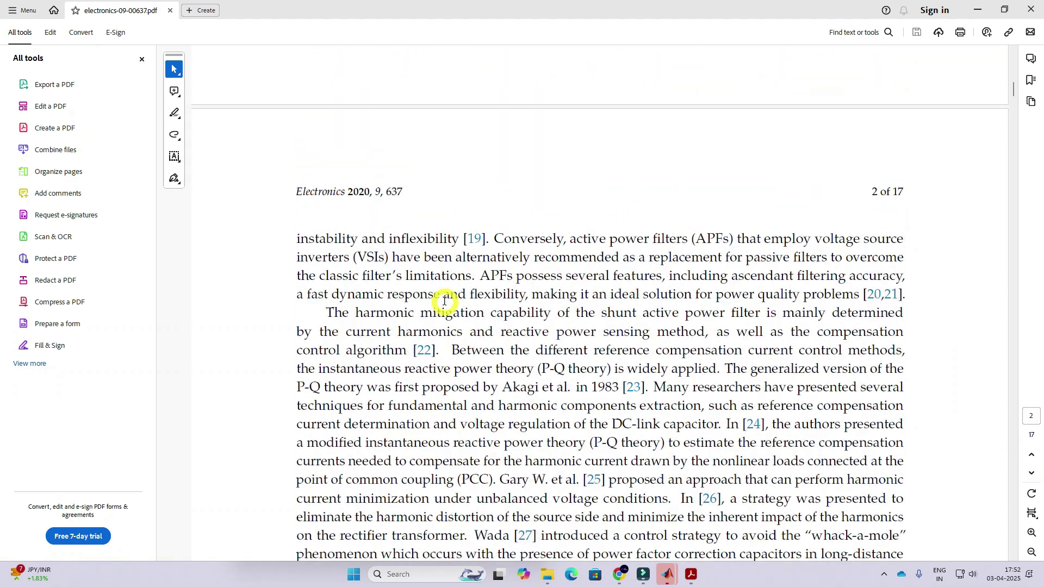
scroll(444, 301, "up", 5)
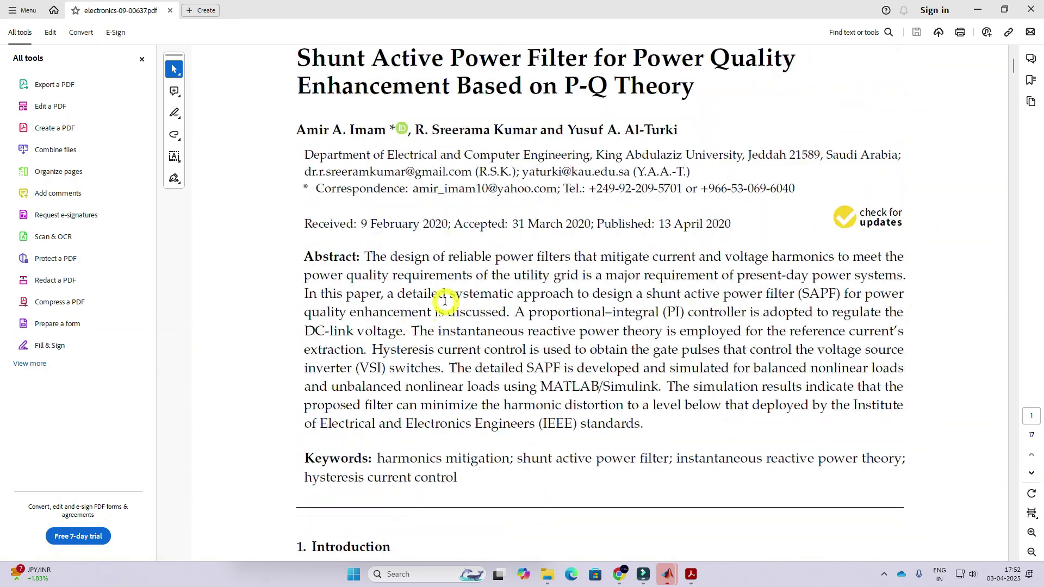
scroll(444, 301, "down", 10)
scroll(445, 303, "down", 20)
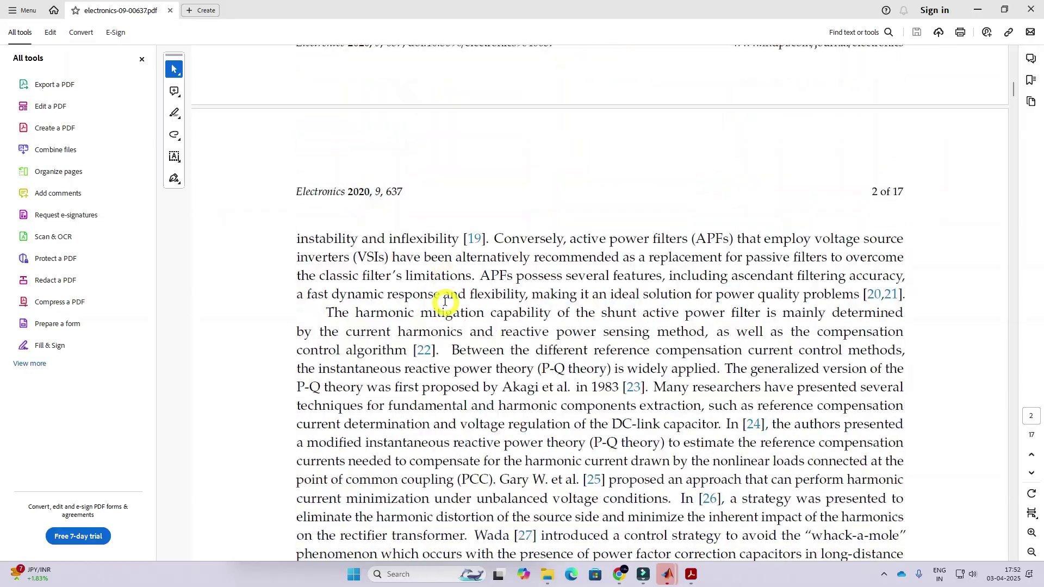
scroll(445, 302, "down", 12)
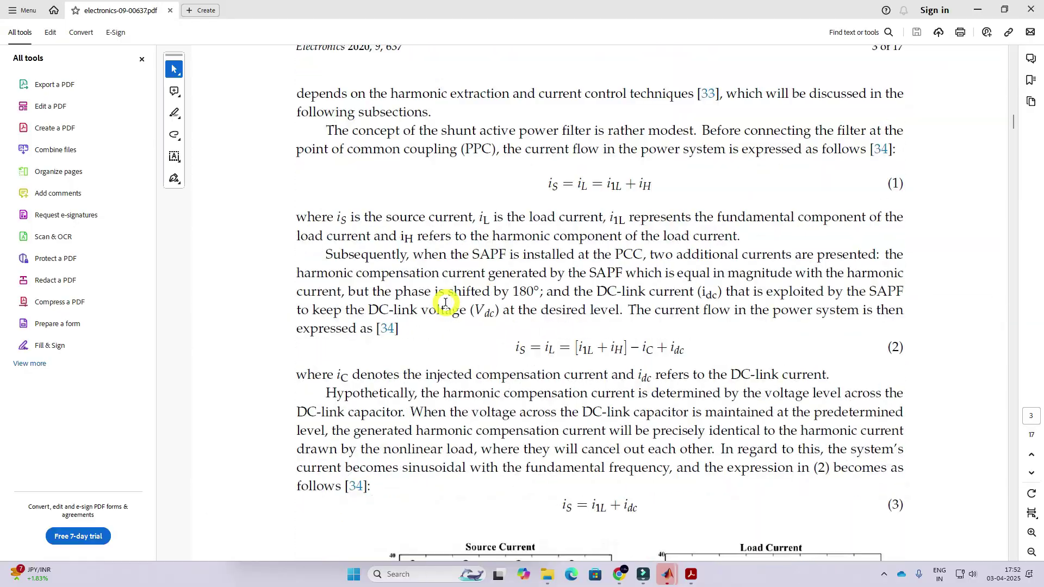
scroll(421, 280, "up", 3)
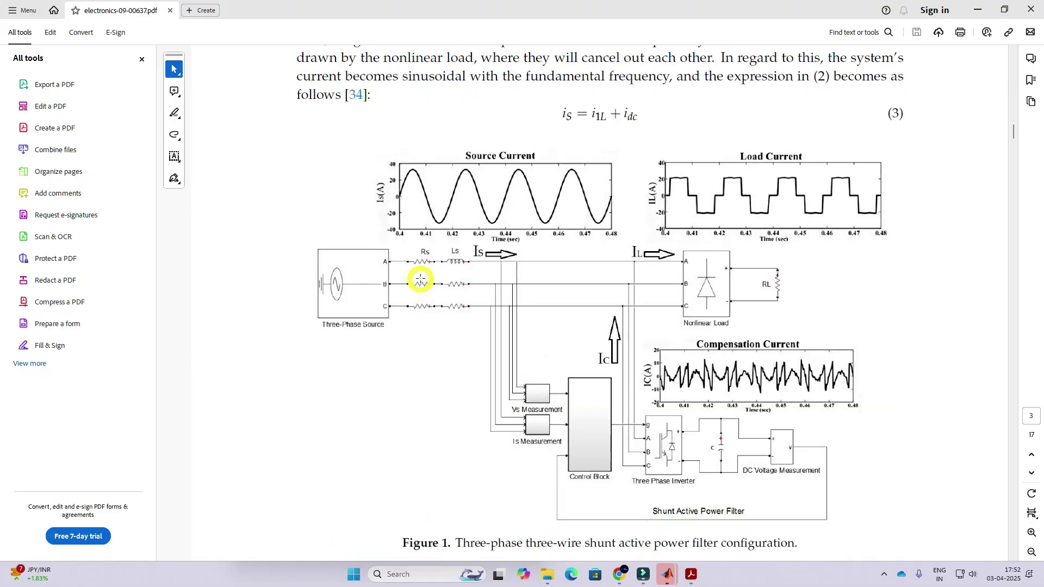
Step: Draw a pen line along phase B from source to nonlinear load, and tick the load current plot and the three-phase source
key("F11")
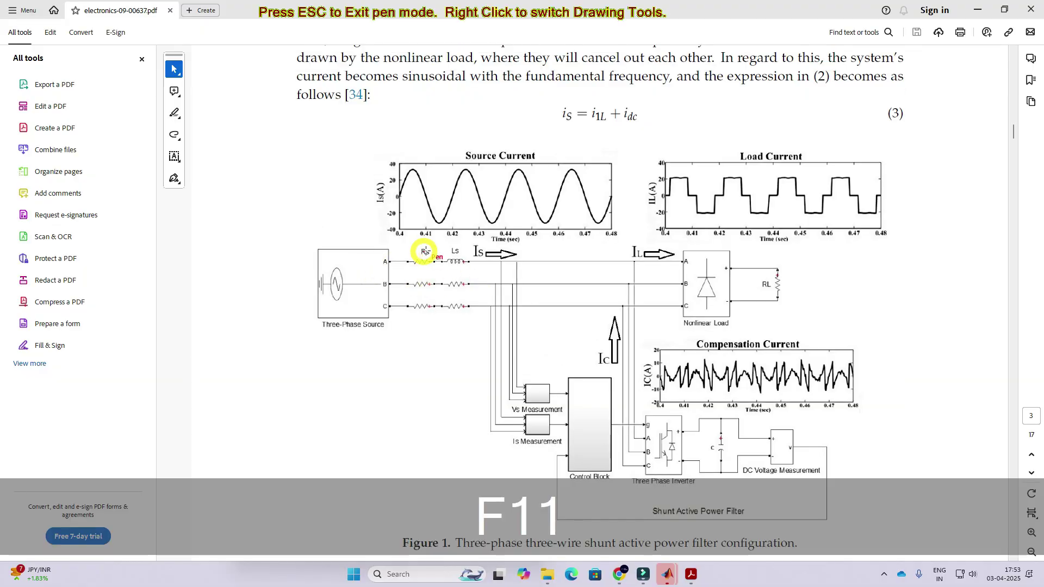
left_click_drag(391, 280, 706, 287)
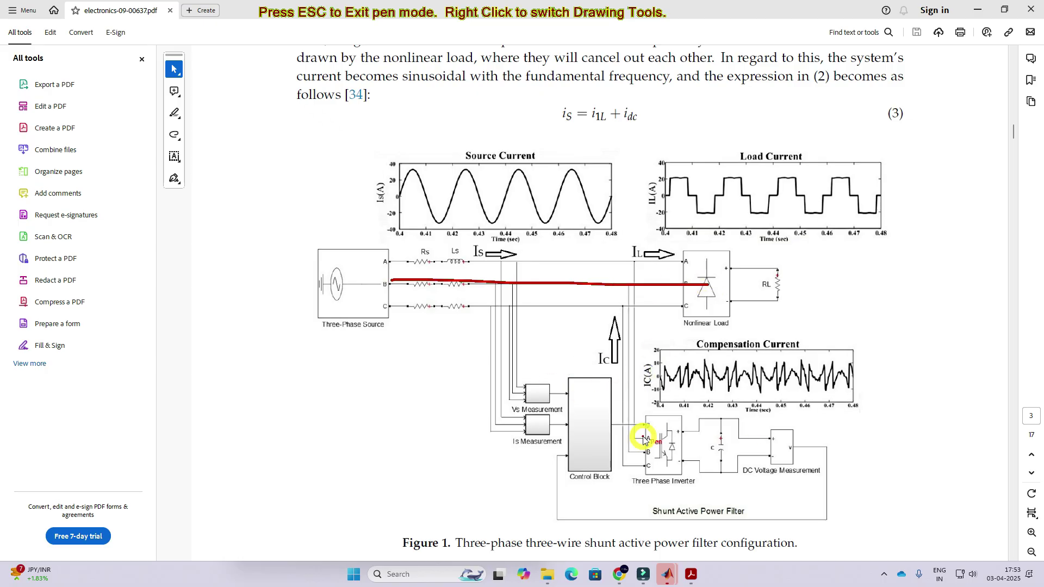
mouse_move(740, 167)
left_mouse_down()
mouse_move(756, 185)
mouse_move(772, 162)
left_mouse_up()
mouse_move(349, 304)
left_mouse_down()
mouse_move(373, 316)
mouse_move(403, 291)
left_mouse_up()
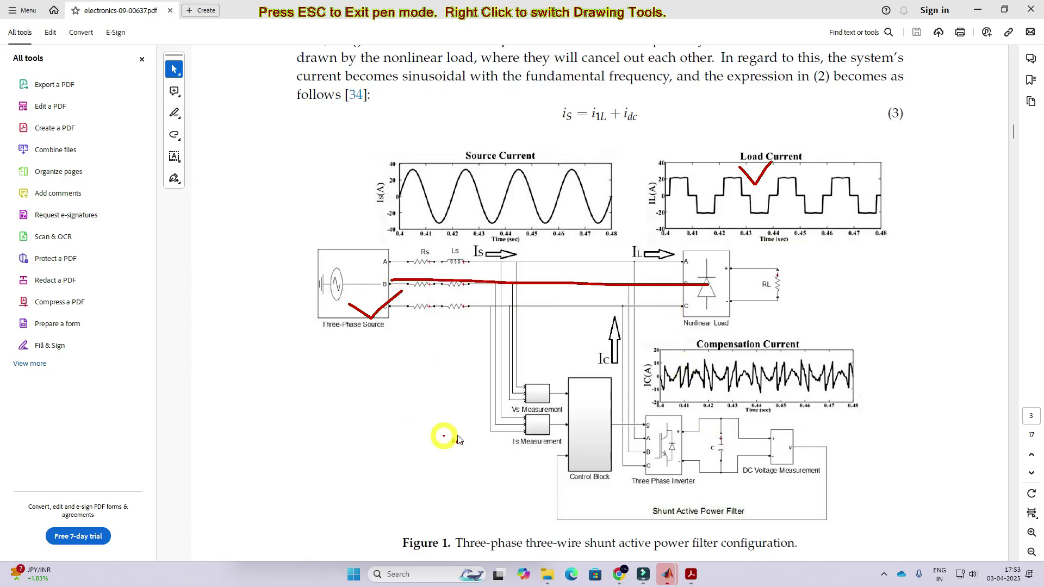
Step: Circle the DC-link capacitor, the three-phase inverter and the control block in Figure 1 with the screen pen
mouse_move(721, 445)
left_mouse_down()
mouse_move(725, 429)
mouse_move(706, 445)
mouse_move(748, 434)
mouse_move(719, 431)
left_mouse_up()
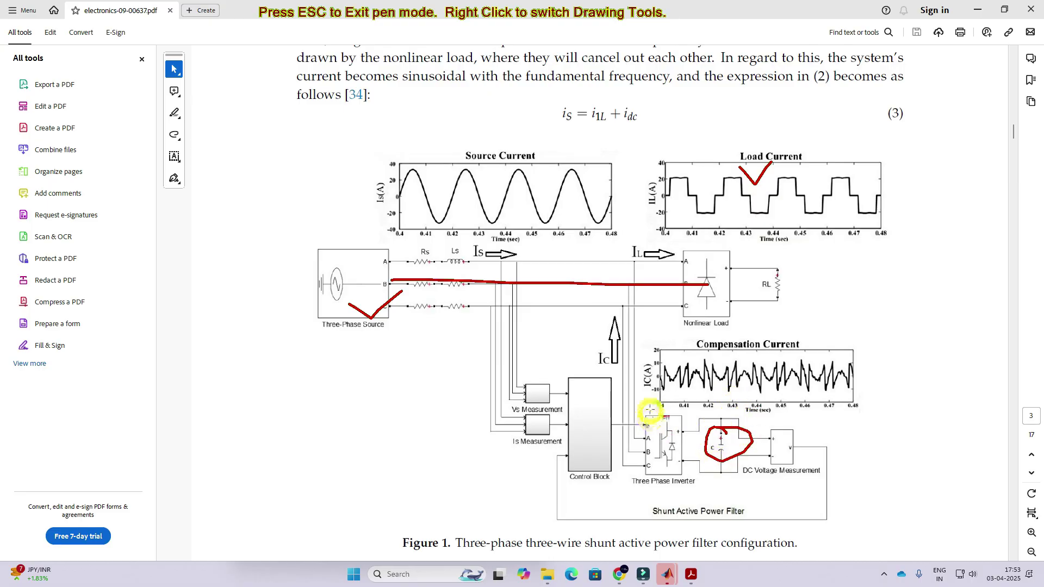
mouse_move(651, 409)
left_mouse_down()
mouse_move(634, 461)
mouse_move(658, 482)
mouse_move(691, 454)
mouse_move(684, 416)
mouse_move(652, 406)
left_mouse_up()
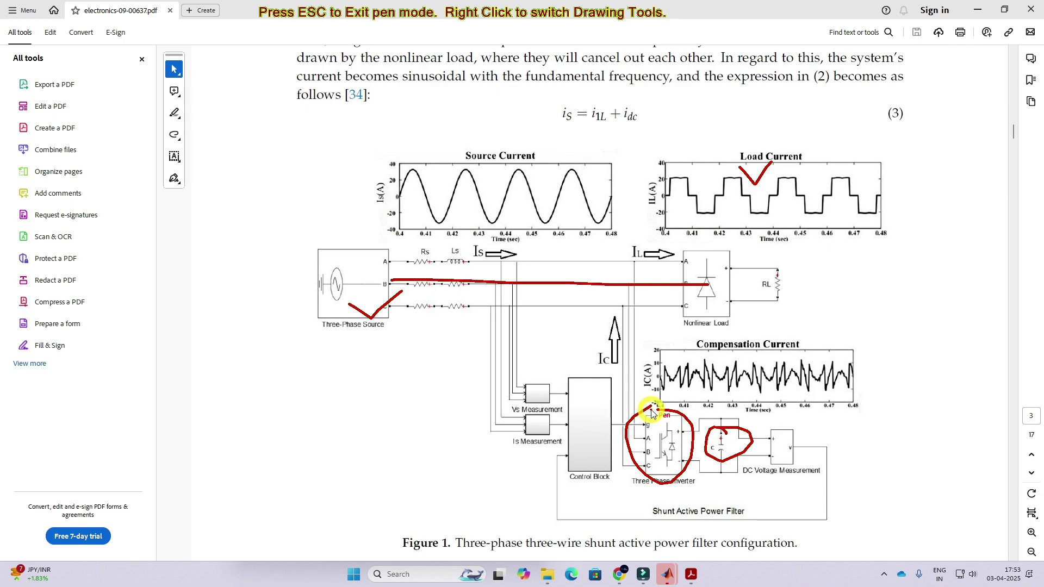
mouse_move(597, 372)
left_mouse_down()
mouse_move(537, 406)
mouse_move(560, 466)
mouse_move(625, 452)
mouse_move(598, 391)
left_mouse_up()
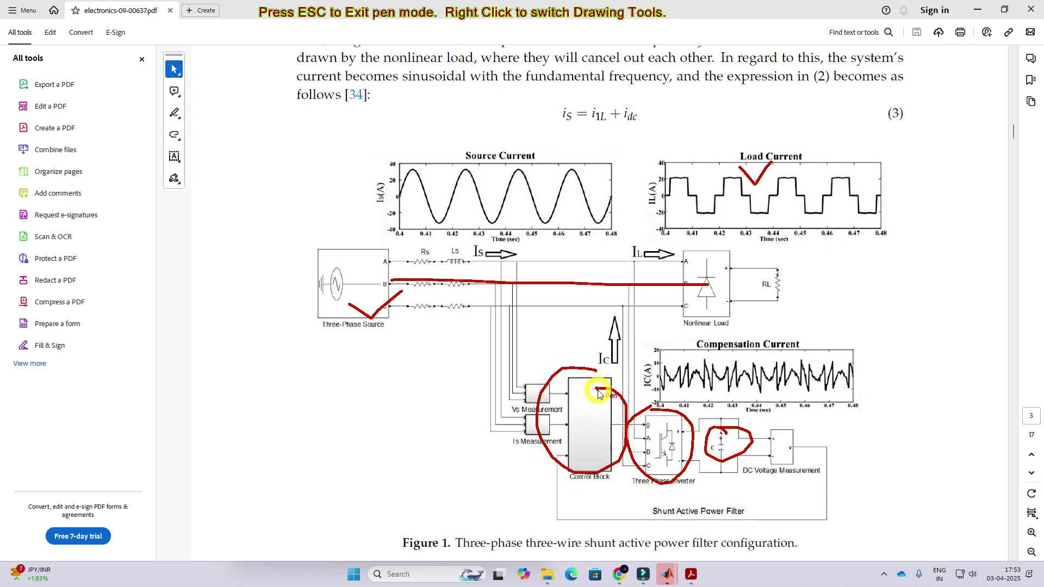
key("Escape")
Step: In Figure 2, draw pen arrows at the Vdc and Vdc_ref inputs and circle the PI-Controller block
scroll(603, 386, "down", 5)
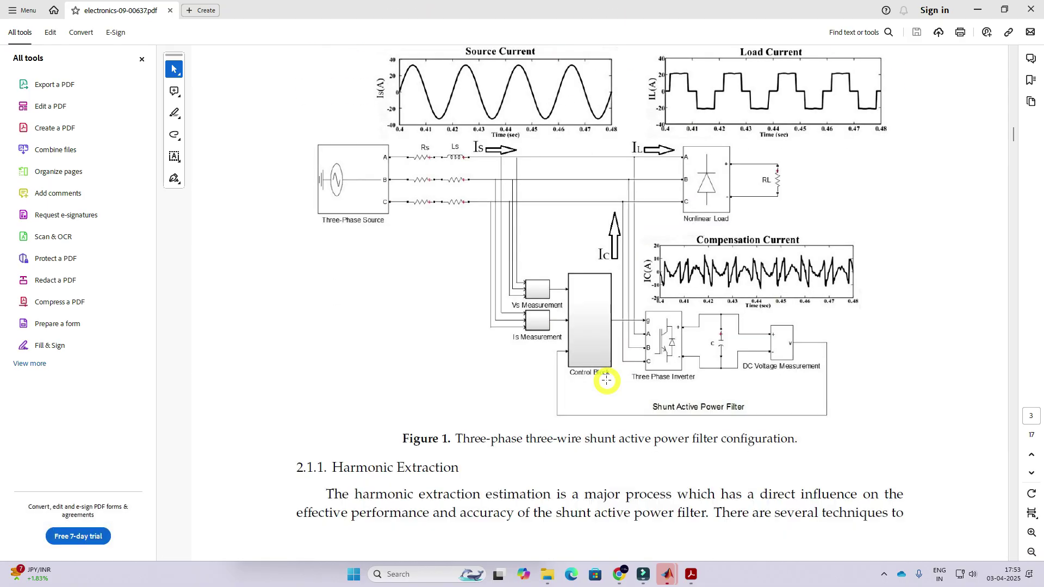
scroll(607, 381, "down", 7)
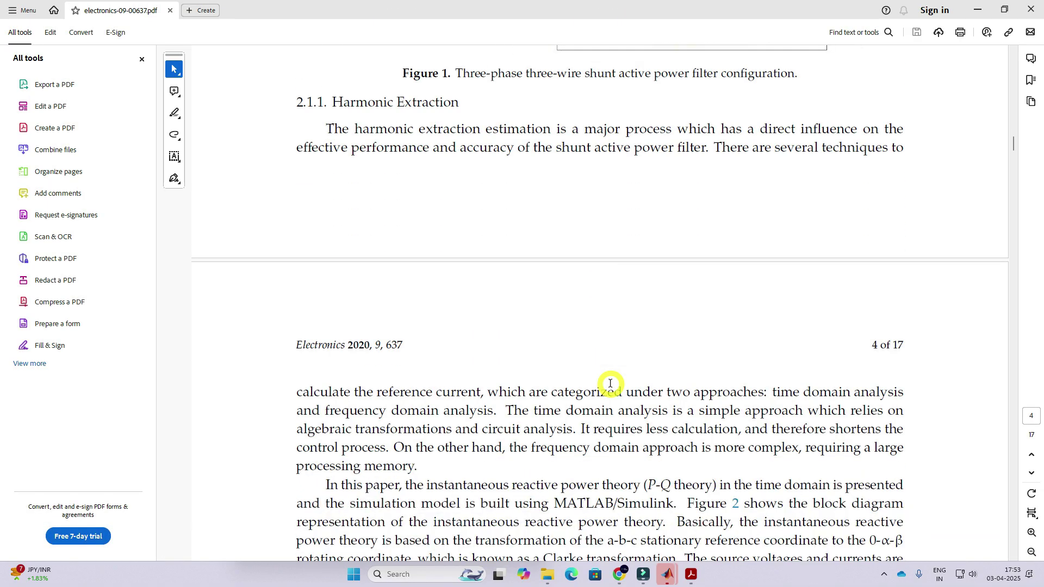
scroll(610, 384, "down", 13)
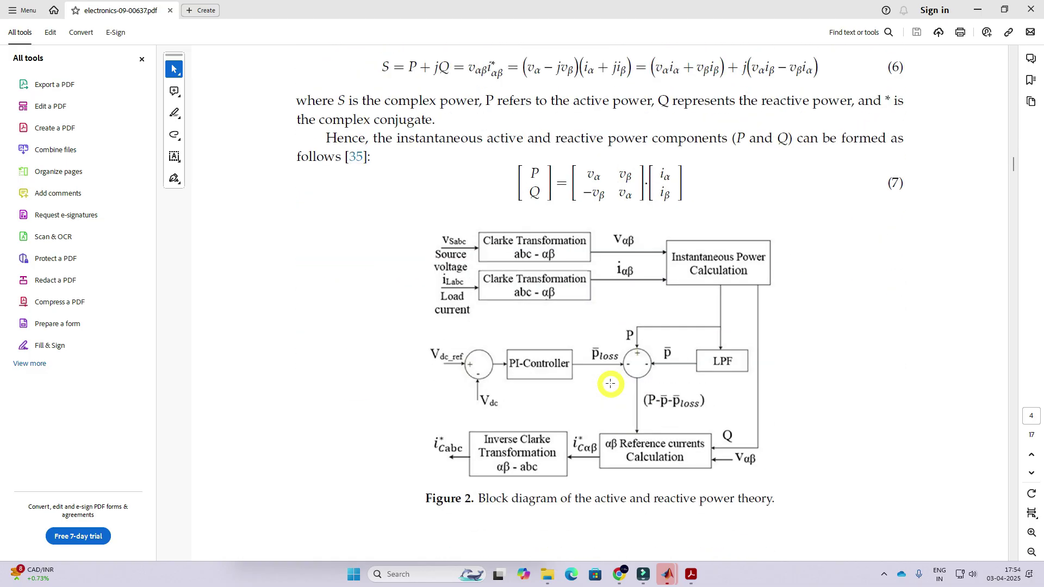
scroll(610, 384, "down", 1)
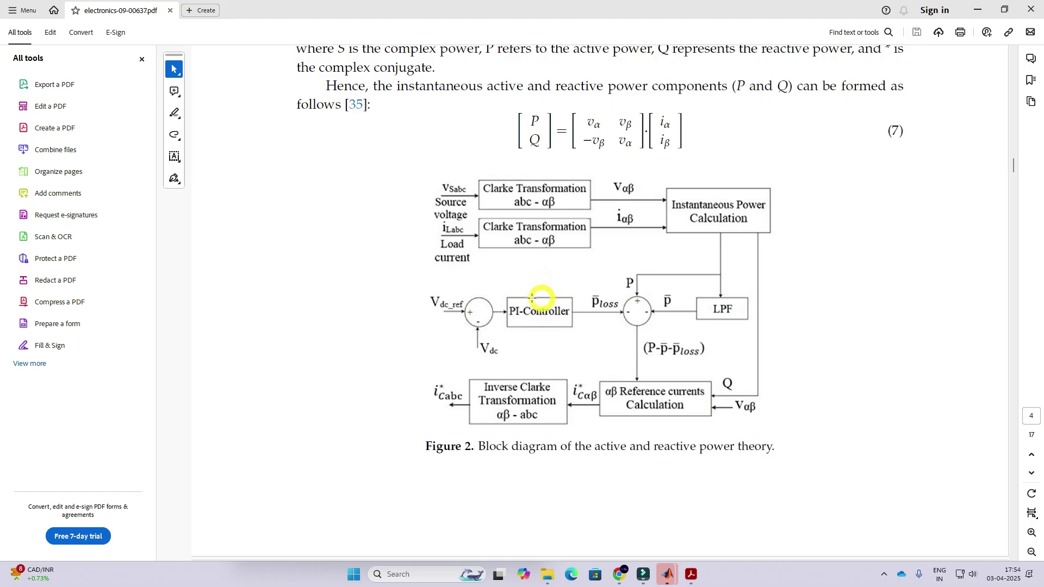
key("F11")
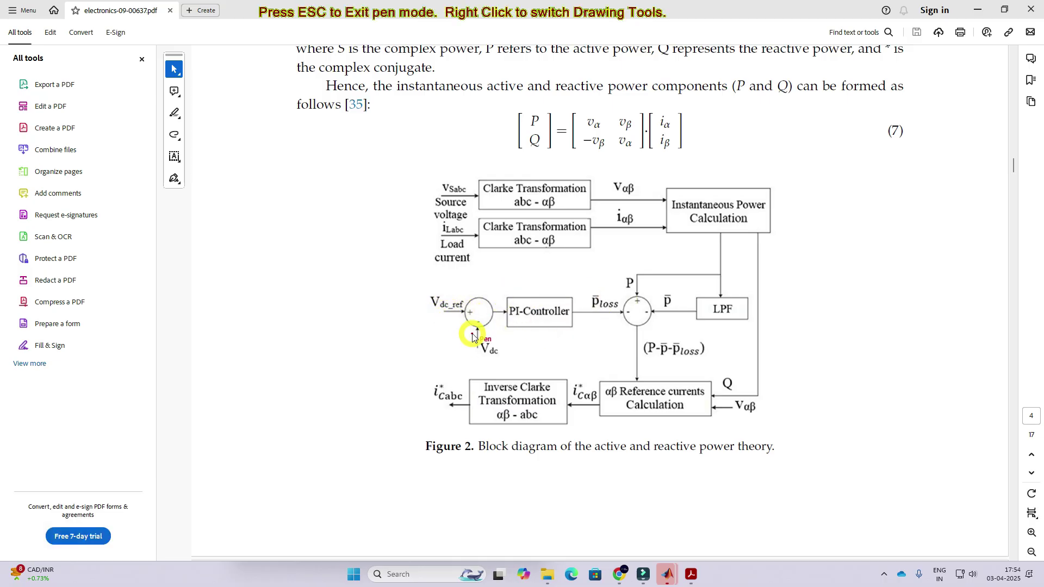
mouse_move(475, 352)
left_mouse_down()
mouse_move(476, 326)
mouse_move(483, 336)
left_mouse_up()
mouse_move(427, 314)
left_mouse_down()
mouse_move(458, 311)
mouse_move(454, 325)
mouse_move(555, 336)
mouse_move(585, 320)
mouse_move(574, 285)
mouse_move(516, 286)
mouse_move(498, 317)
mouse_move(510, 336)
left_mouse_up()
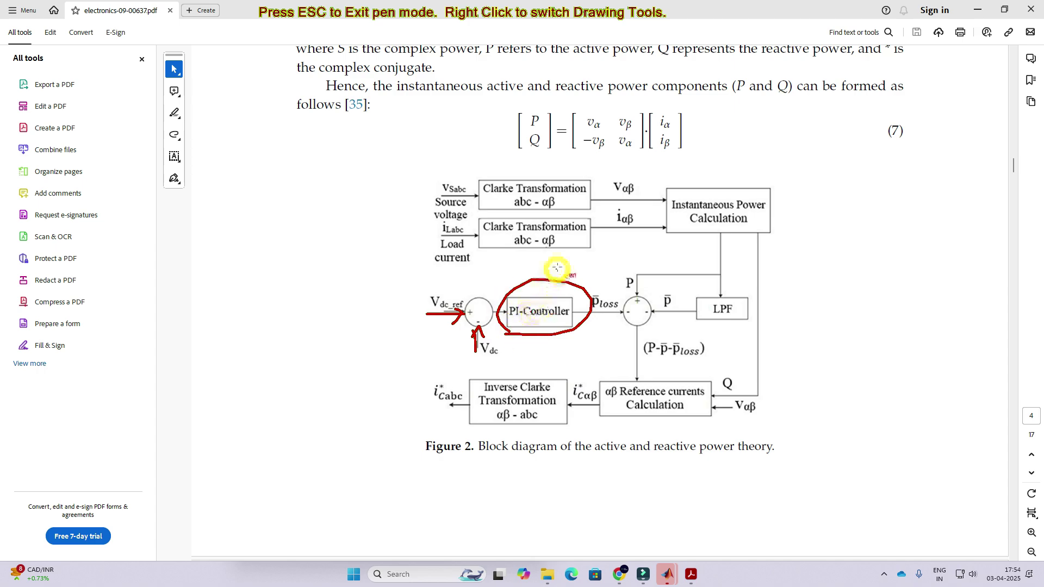
Step: Draw an arrow to the PI-Controller block and handwrite "Fuzzy" above it with the screen pen
left_click_drag(561, 264, 548, 293)
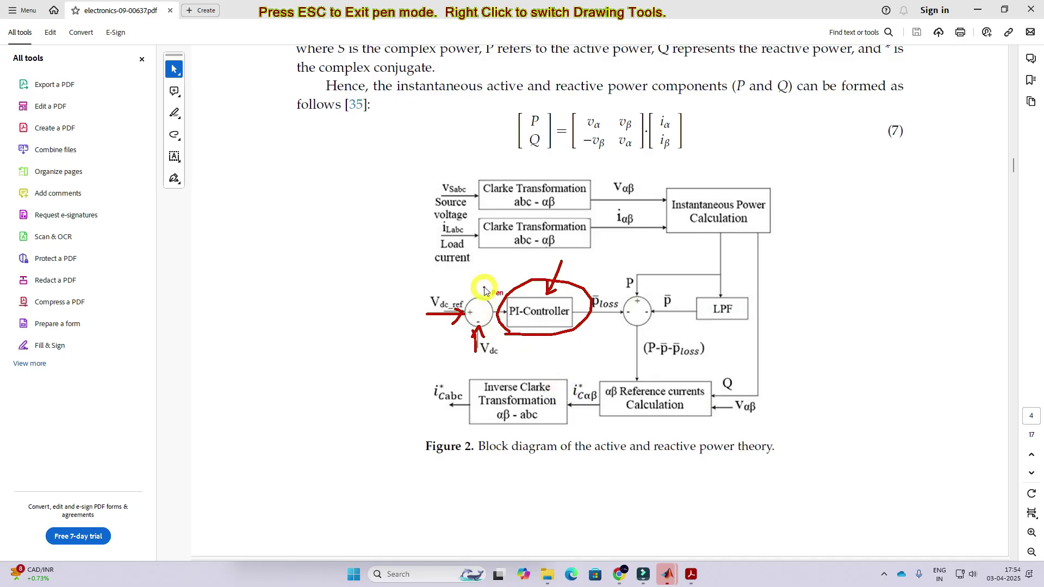
mouse_move(492, 275)
left_mouse_down()
mouse_move(494, 288)
mouse_move(538, 268)
mouse_move(543, 280)
mouse_move(555, 266)
left_mouse_up()
left_click(561, 265)
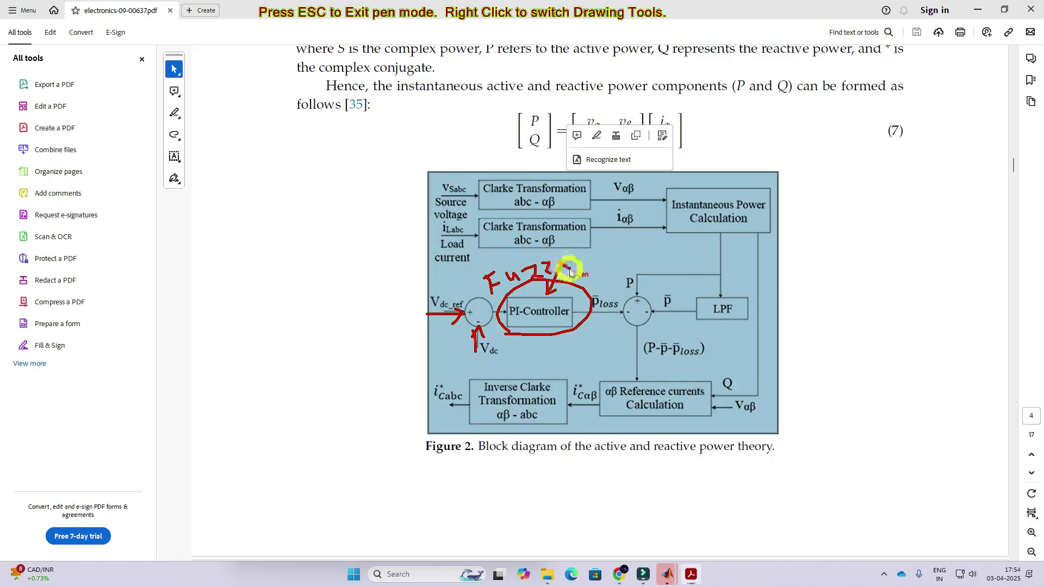
key("Escape")
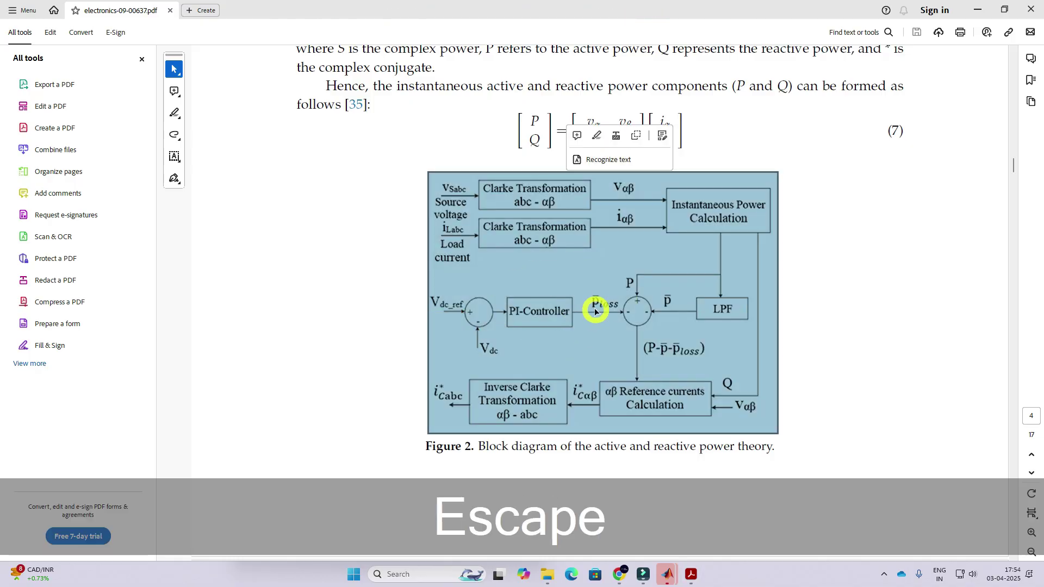
Step: Underline the p_loss signal and tick the source voltage and load current inputs in Figure 2 with the screen pen
key("F11")
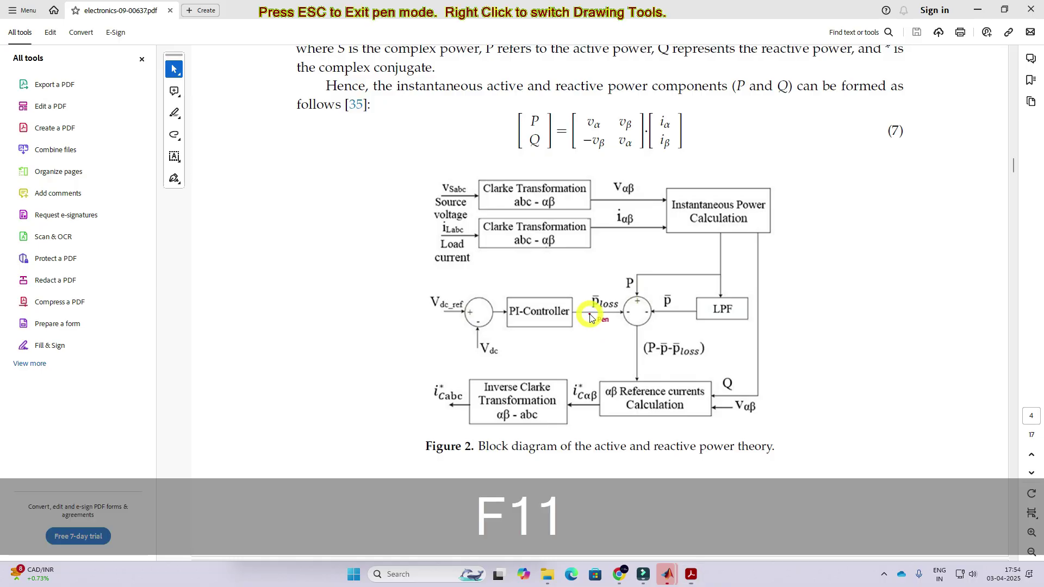
left_click_drag(590, 315, 622, 312)
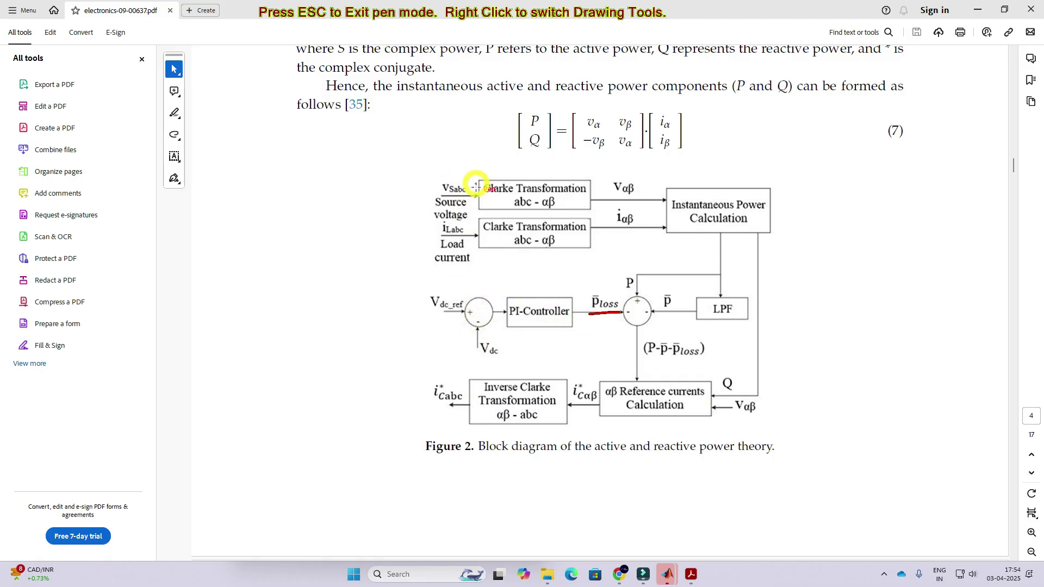
mouse_move(423, 181)
left_mouse_down()
mouse_move(439, 193)
mouse_move(460, 174)
left_mouse_up()
left_click_drag(433, 229, 462, 219)
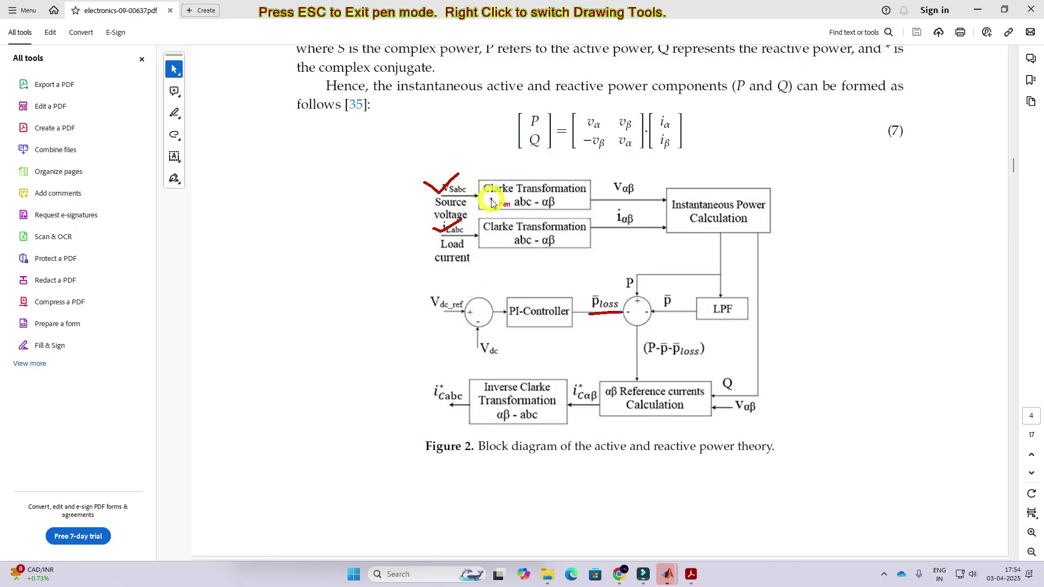
Step: Underline both Clarke Transformation blocks and trace the direct and low-pass-filtered power paths toward the summing junction
left_click_drag(488, 200, 568, 199)
left_click_drag(495, 231, 576, 235)
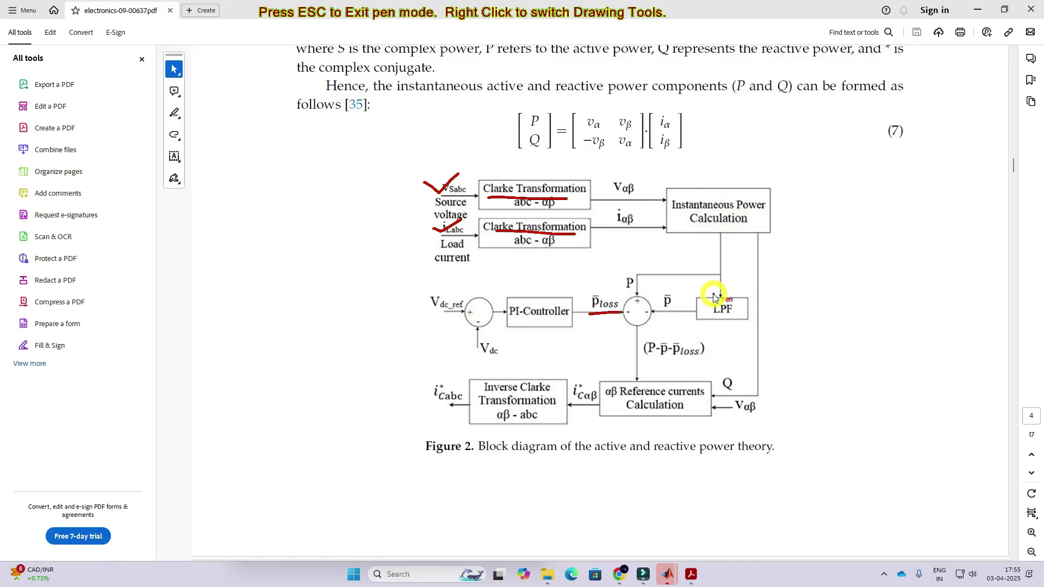
mouse_move(718, 276)
left_mouse_down()
mouse_move(646, 277)
mouse_move(637, 295)
left_mouse_up()
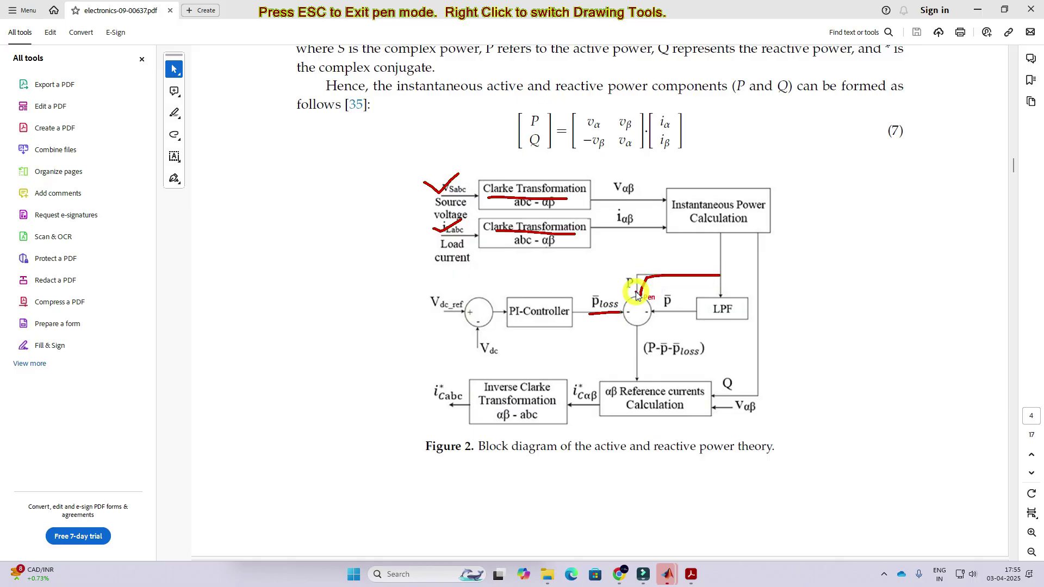
mouse_move(725, 284)
left_mouse_down()
mouse_move(723, 309)
mouse_move(666, 315)
left_mouse_up()
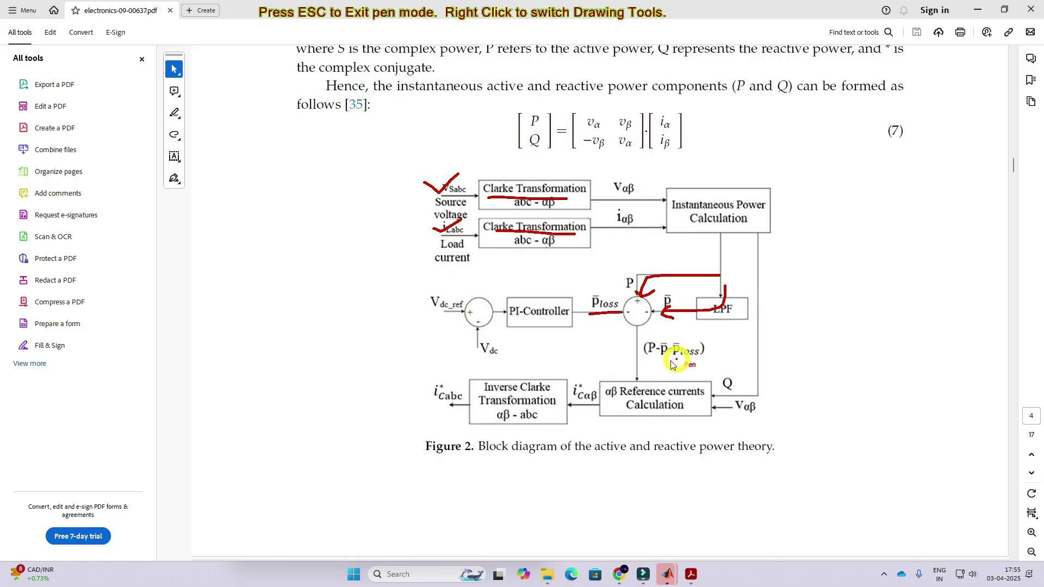
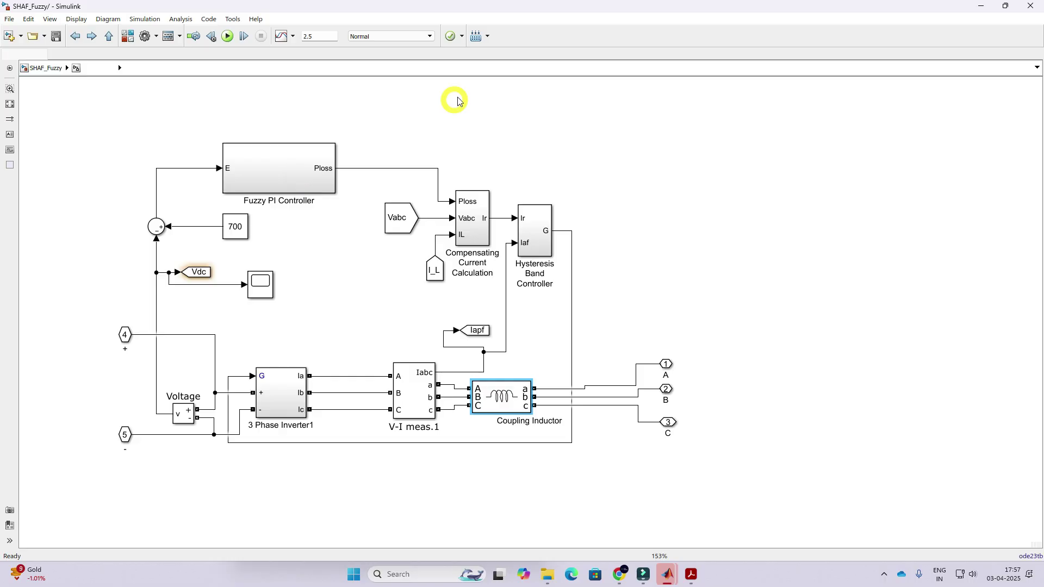
Step: Open the Fuzzy PI Controller subsystem of the SHAF_Fuzzy model to view its internal blocks
left_click(49, 69)
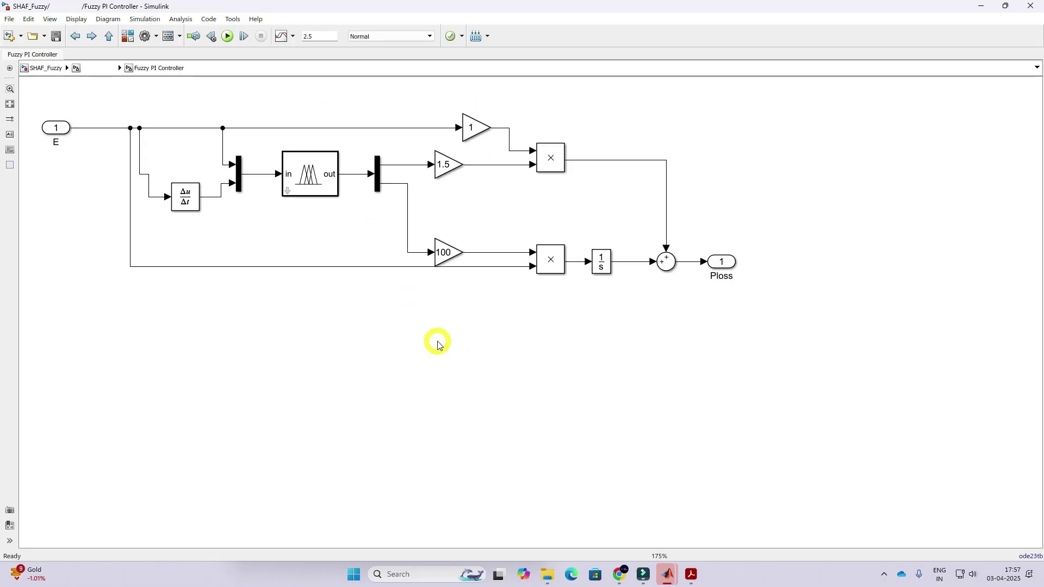
double_click(436, 343)
left_click(49, 69)
double_click(430, 315)
double_click(250, 171)
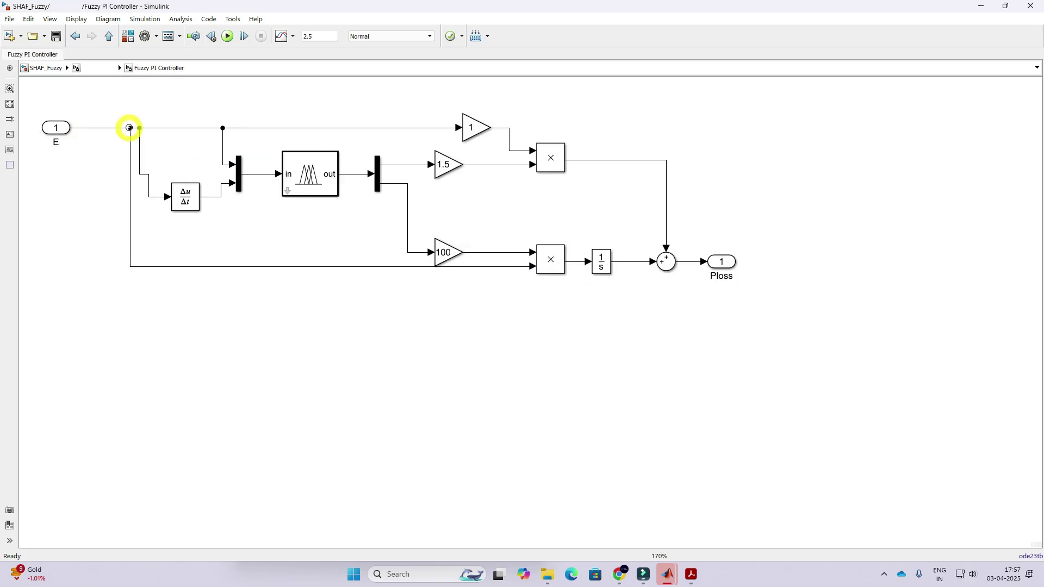
Step: Trace the error signal and its derivative path into the mux ahead of the fuzzy logic block with the screen pen
key("F11")
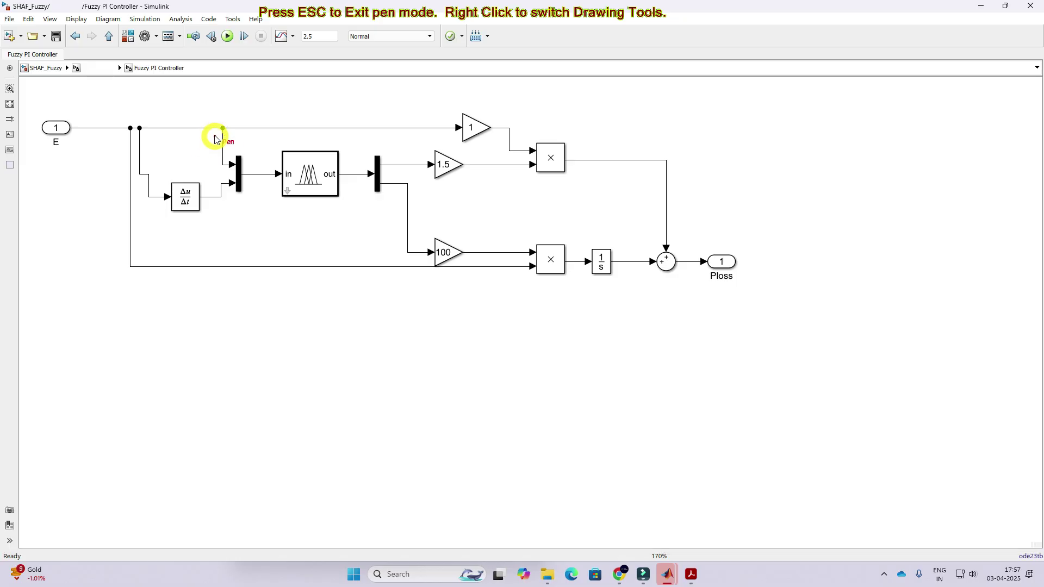
left_click_drag(213, 134, 225, 170)
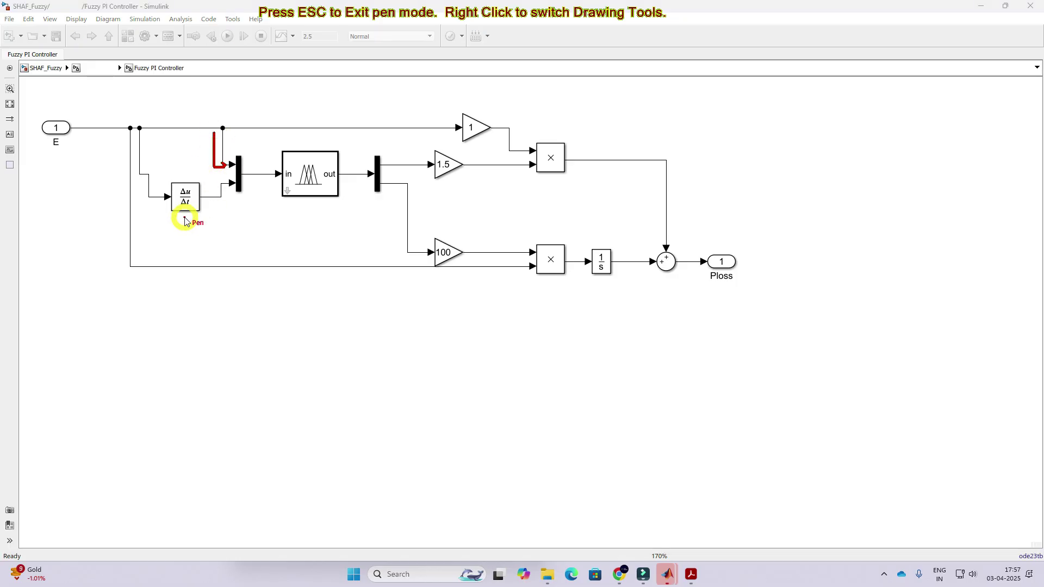
mouse_move(181, 218)
left_mouse_down()
mouse_move(207, 190)
mouse_move(234, 182)
left_mouse_up()
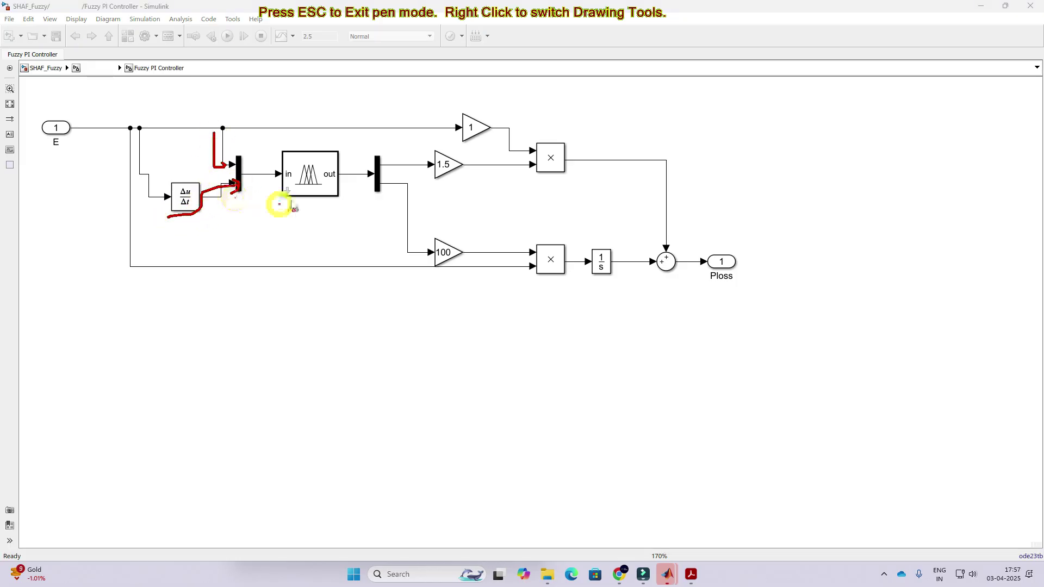
Step: Trace the fuzzy output and error paths into both product blocks and on to the Ploss summing junction with the screen pen
mouse_move(397, 167)
left_mouse_down()
mouse_move(492, 164)
mouse_move(465, 179)
left_mouse_up()
mouse_move(404, 191)
left_mouse_down()
mouse_move(427, 243)
mouse_move(477, 256)
left_mouse_up()
mouse_move(401, 127)
left_mouse_down()
mouse_move(511, 158)
mouse_move(509, 261)
mouse_move(526, 265)
left_mouse_up()
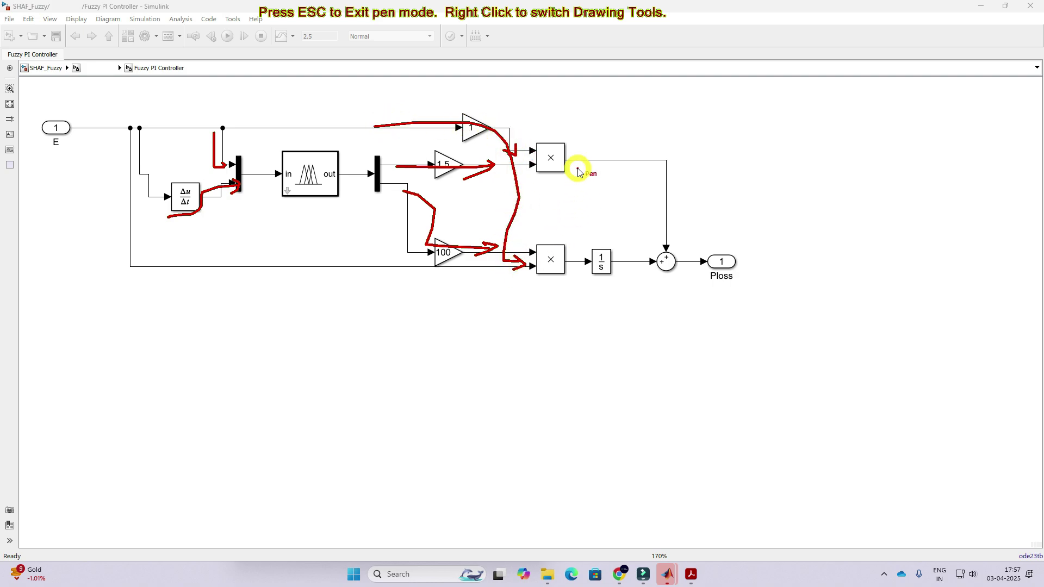
mouse_move(581, 161)
left_mouse_down()
mouse_move(671, 175)
mouse_move(672, 230)
mouse_move(681, 215)
left_mouse_up()
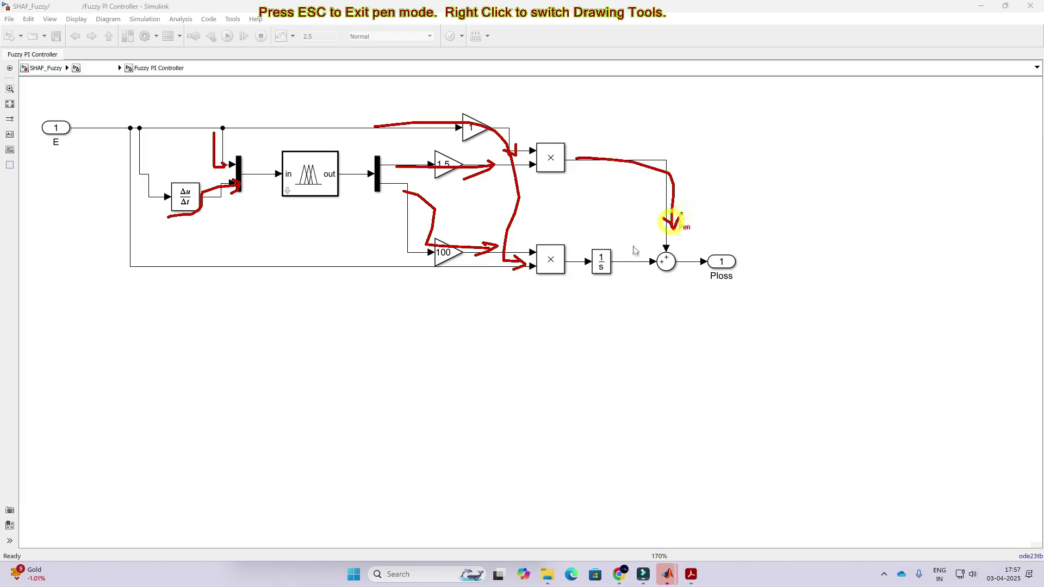
mouse_move(579, 272)
left_mouse_down()
mouse_move(646, 263)
mouse_move(645, 287)
left_mouse_up()
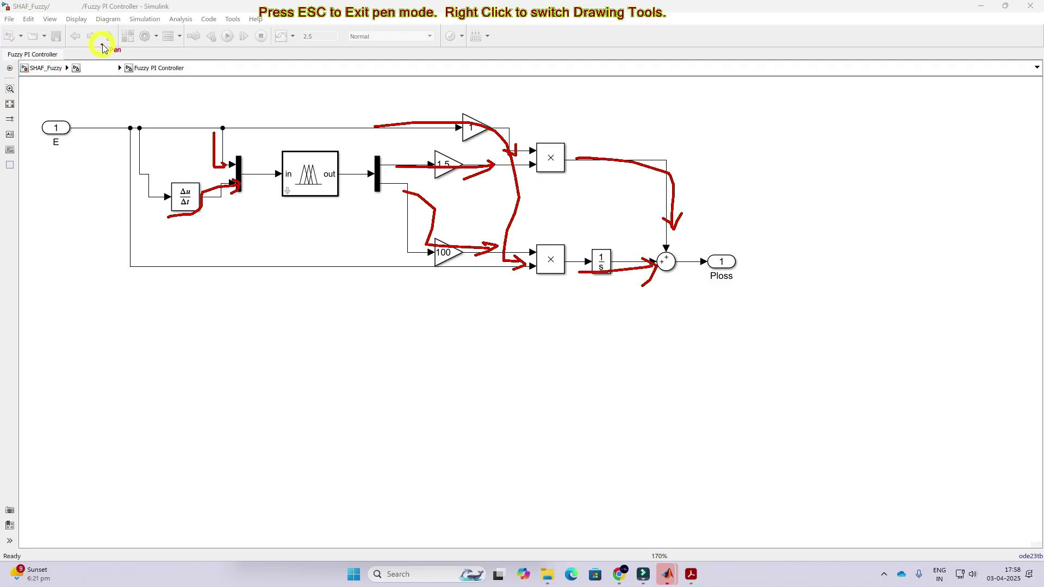
key("Escape")
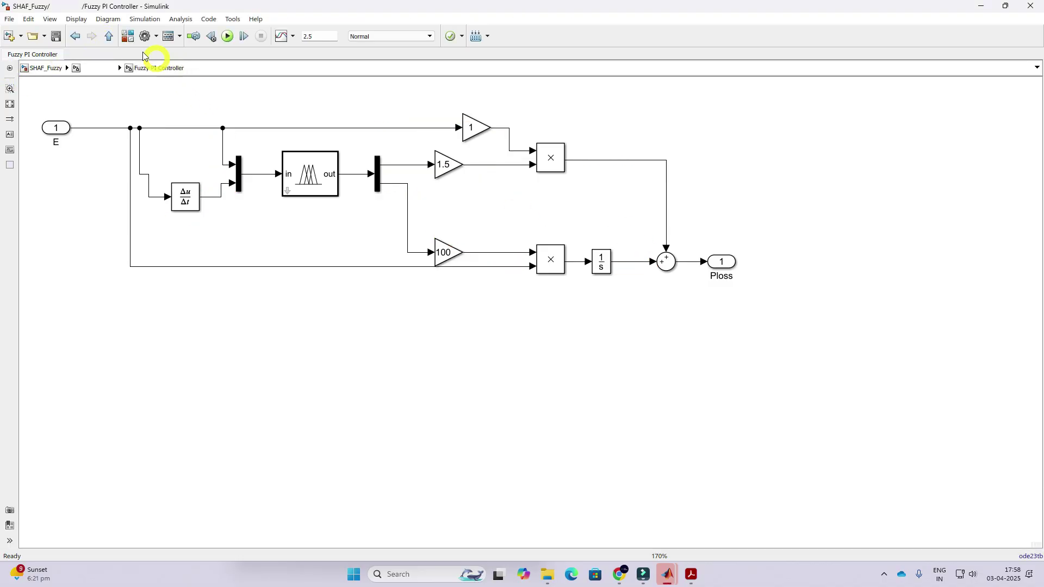
Step: Return to the top level of SHAF_Fuzzy and check the parameters of the grid-side and load-side three-phase measurement blocks
left_click(109, 36)
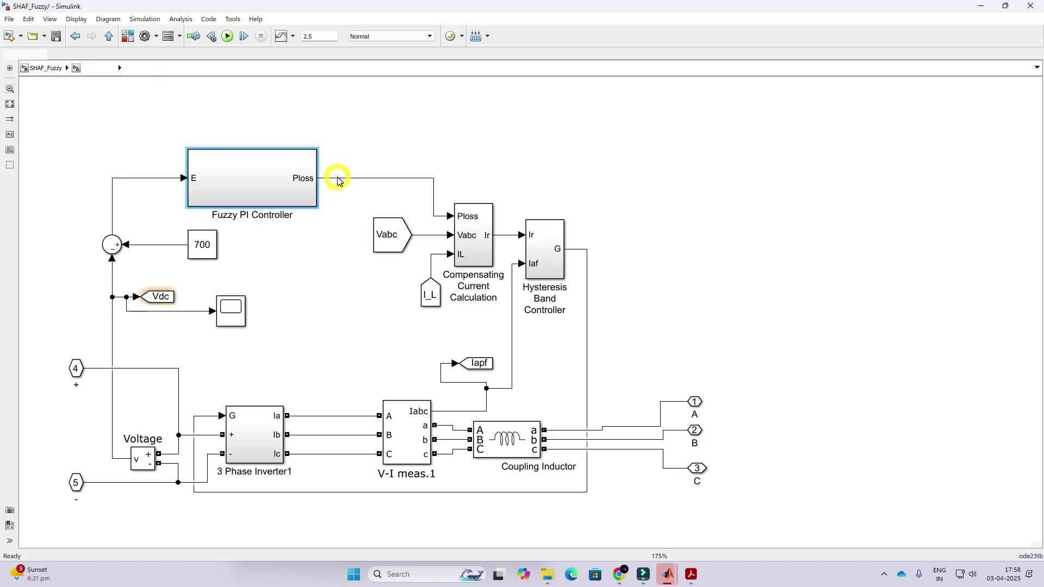
left_click(54, 70)
double_click(170, 156)
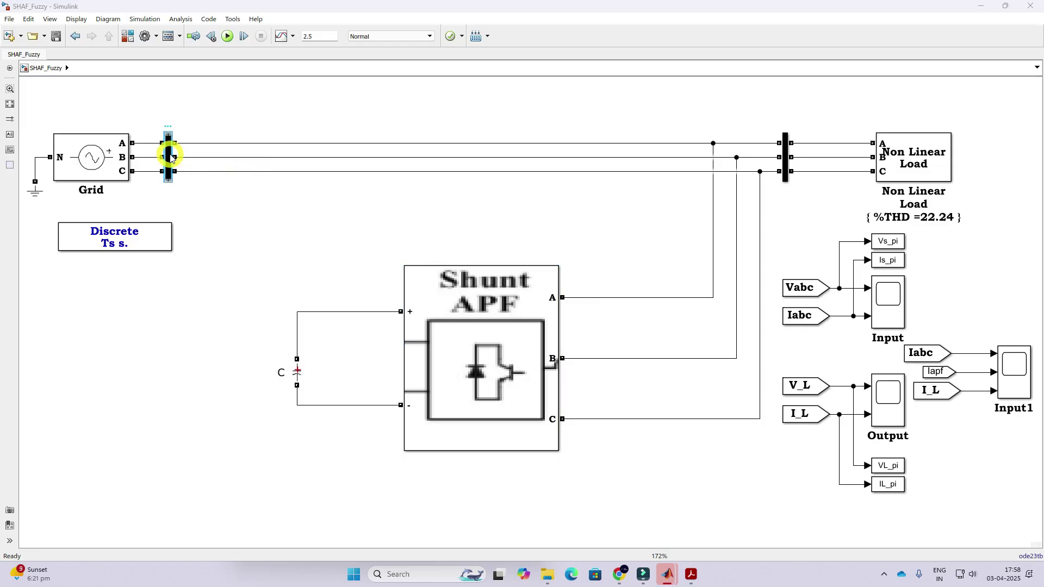
left_click(278, 288)
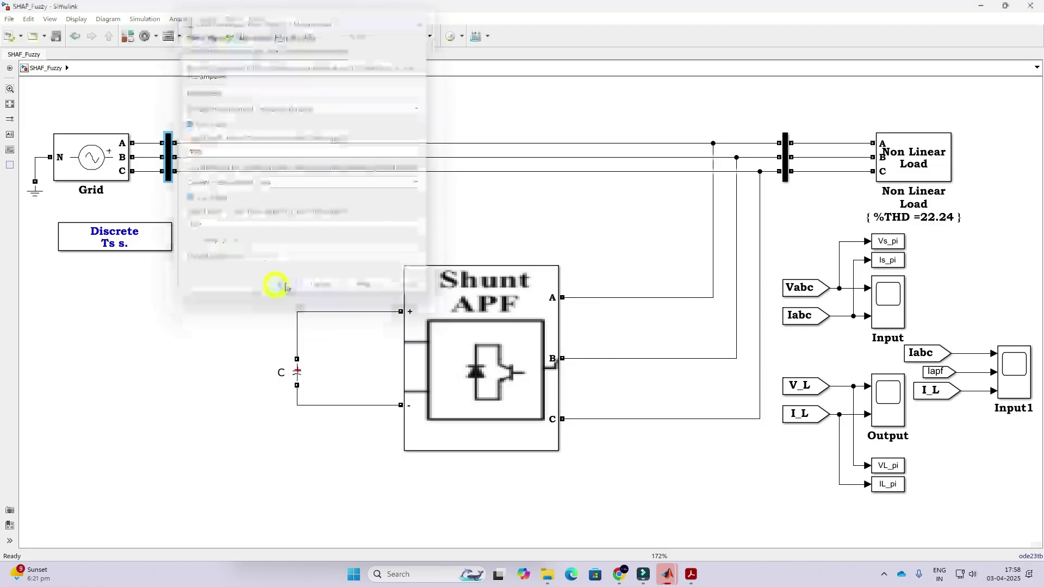
left_click(786, 158)
double_click(789, 159)
double_click(534, 227)
left_click(614, 284)
Step: Open the Compensating Current Calculation subsystem inside the Shunt APF block and fit its diagram to the window
double_click(494, 318)
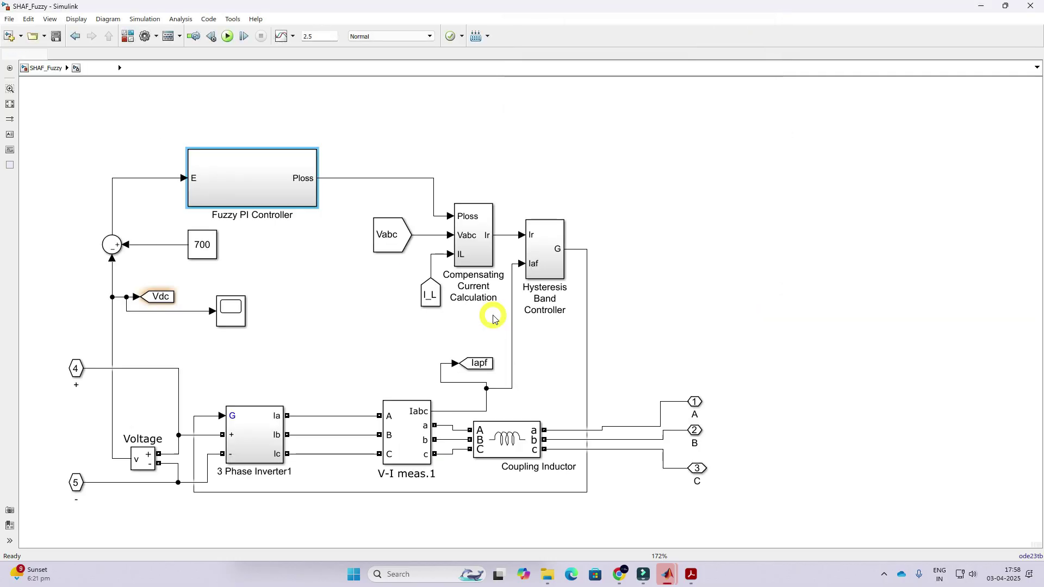
double_click(468, 251)
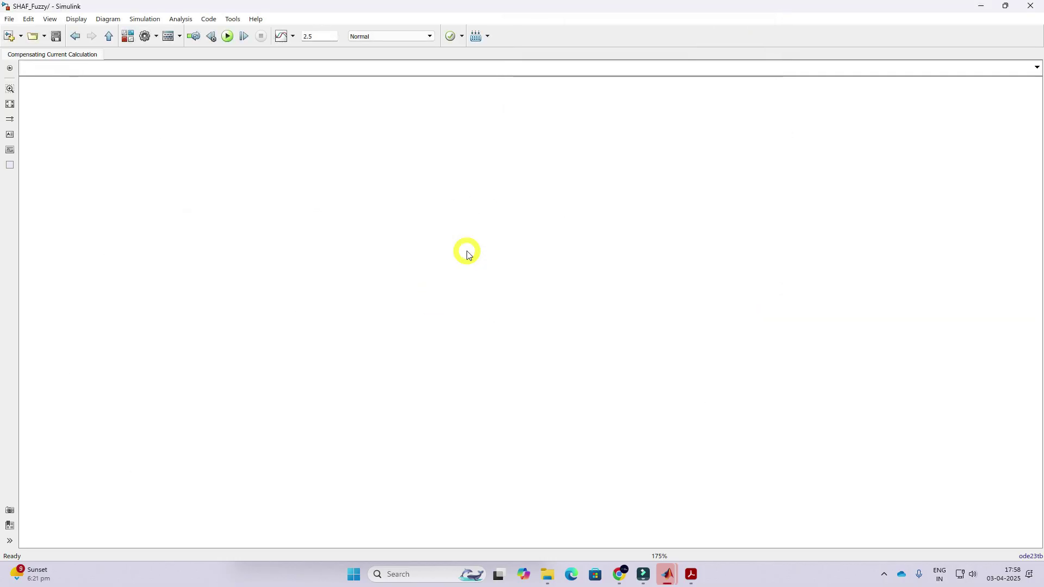
left_click(10, 103)
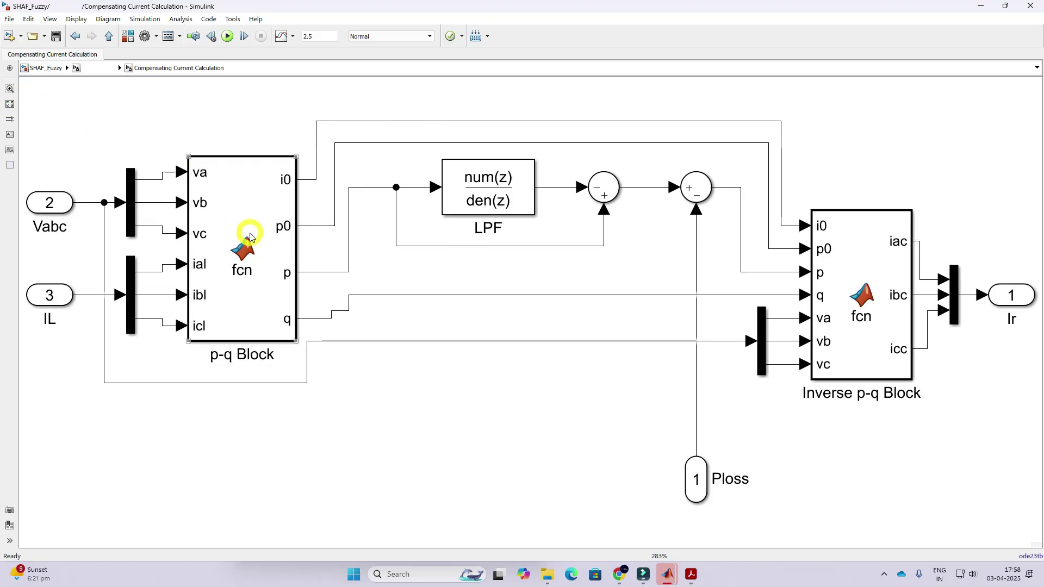
Step: Open the p-q Block's function code, highlight its equations for review, and close the code to return to the diagram
left_click(273, 212)
double_click(273, 212)
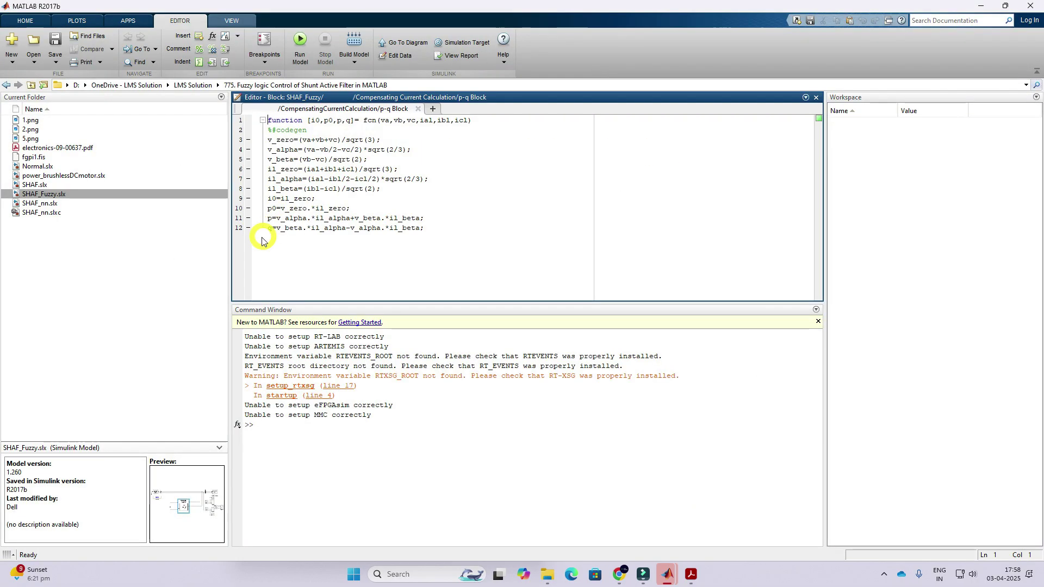
left_click_drag(426, 229, 270, 130)
left_click(272, 208)
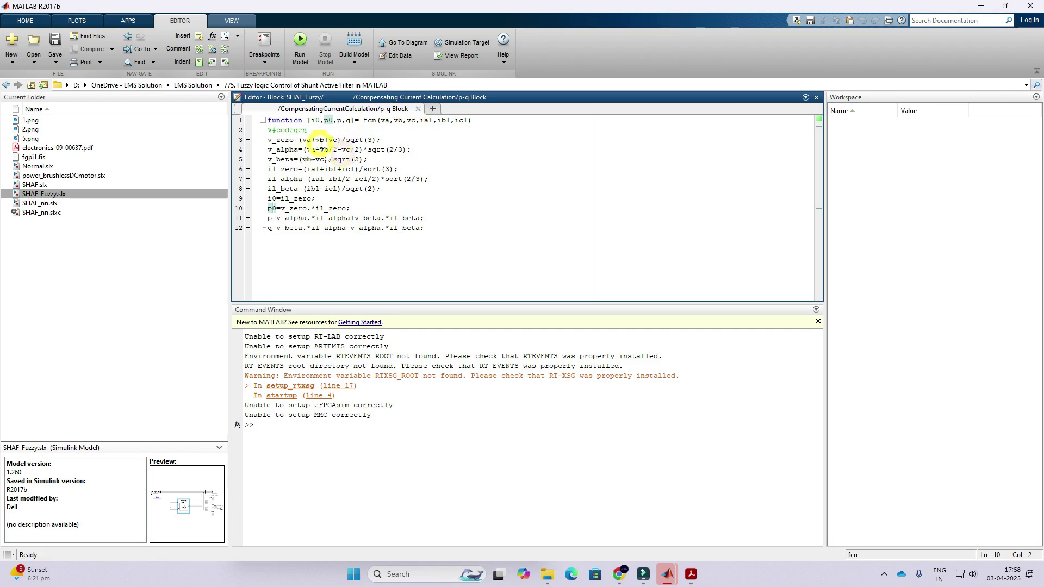
left_click(417, 108)
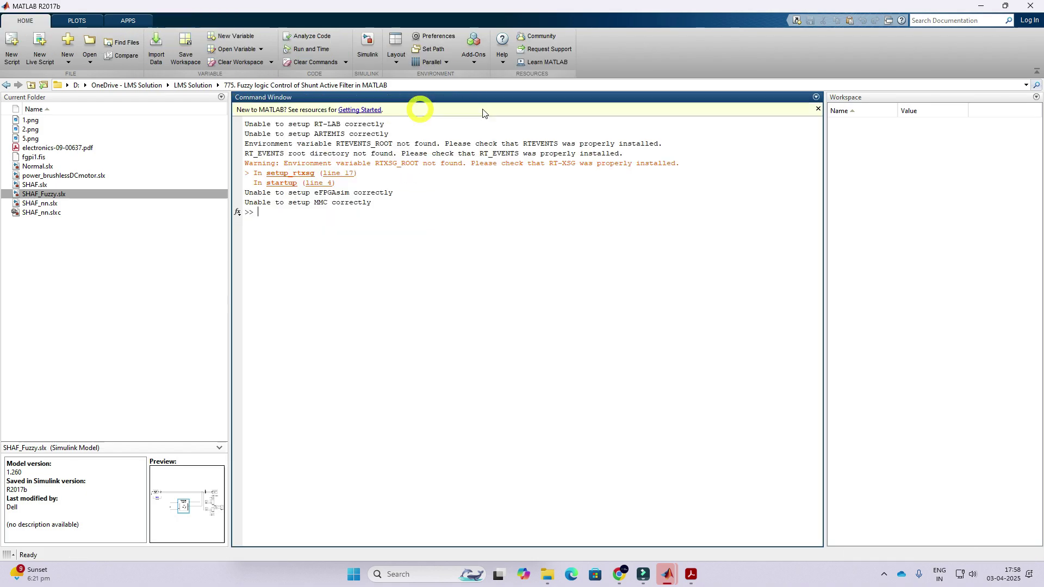
left_click(976, 6)
Step: Highlight the real power path from the p-q Block through the LPF and summing junctions to the Inverse p-q Block's p input
left_click(345, 249)
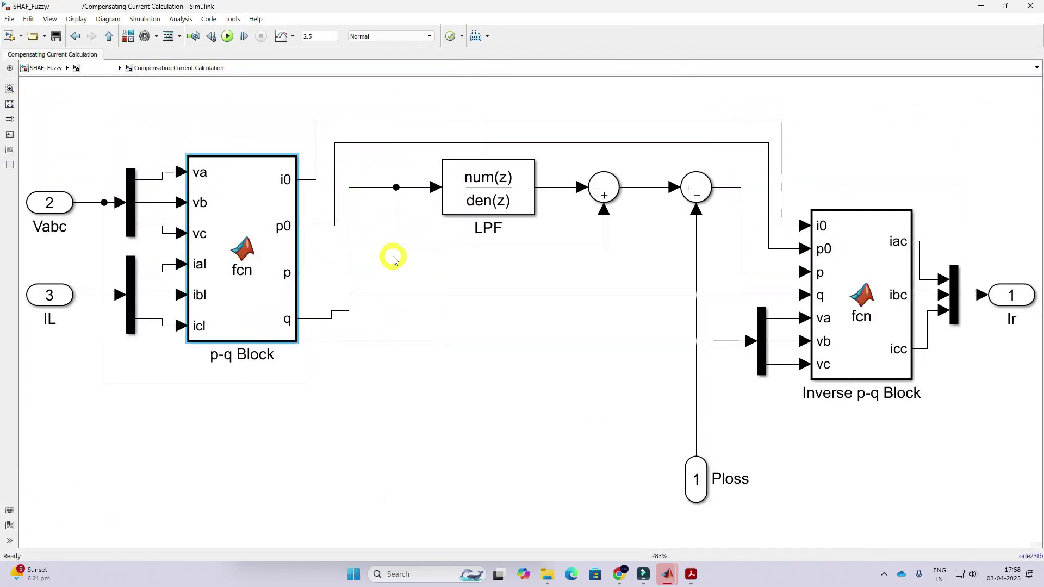
left_click_drag(398, 166, 636, 255)
left_click(618, 261)
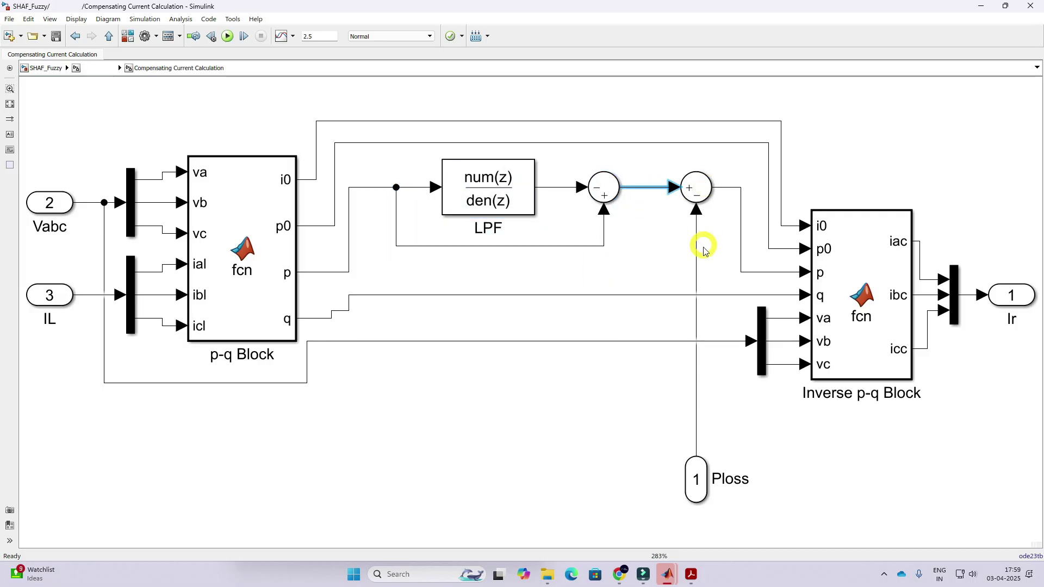
left_click_drag(696, 207, 695, 207)
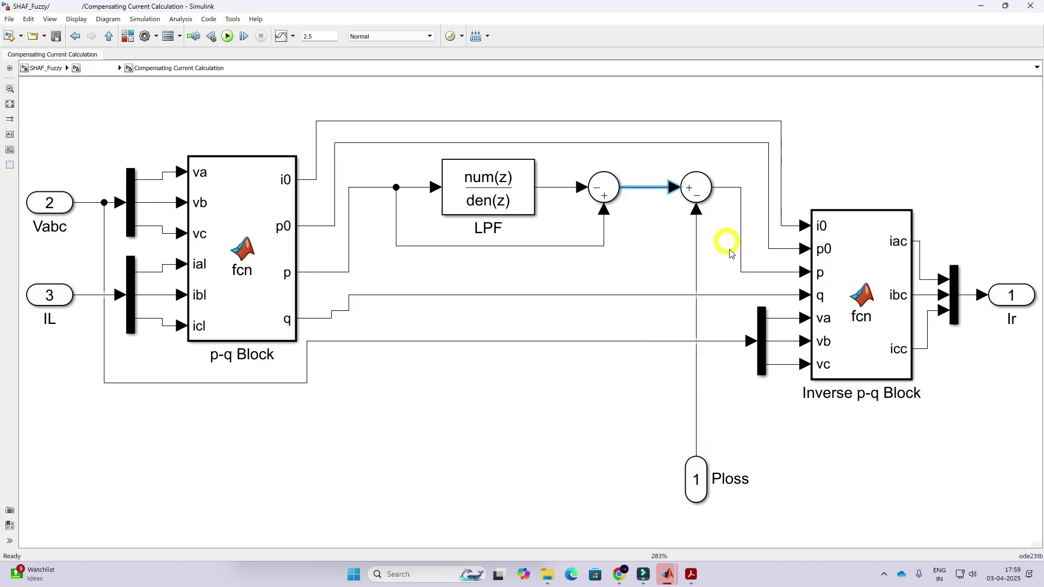
left_click(741, 254)
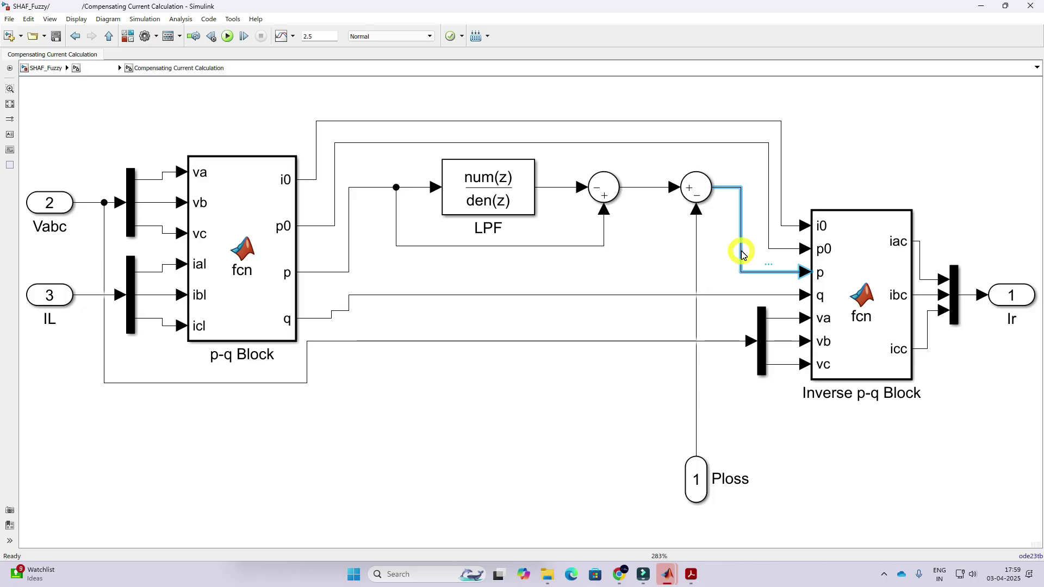
Step: Highlight the q signal line running from the p-q Block directly to the Inverse p-q Block
left_click(337, 311)
left_click(285, 323, "shift")
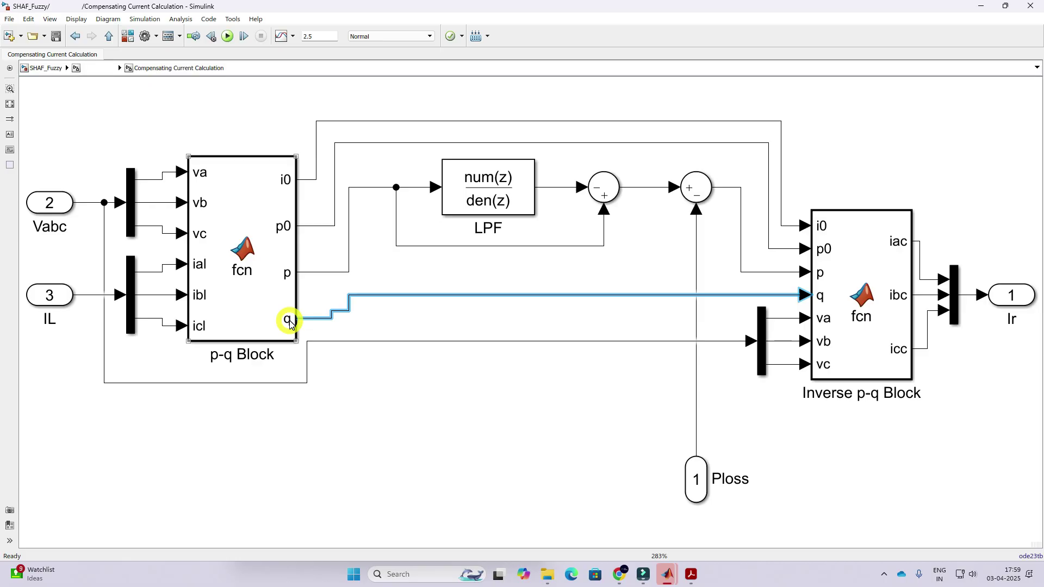
left_click(290, 324, "shift")
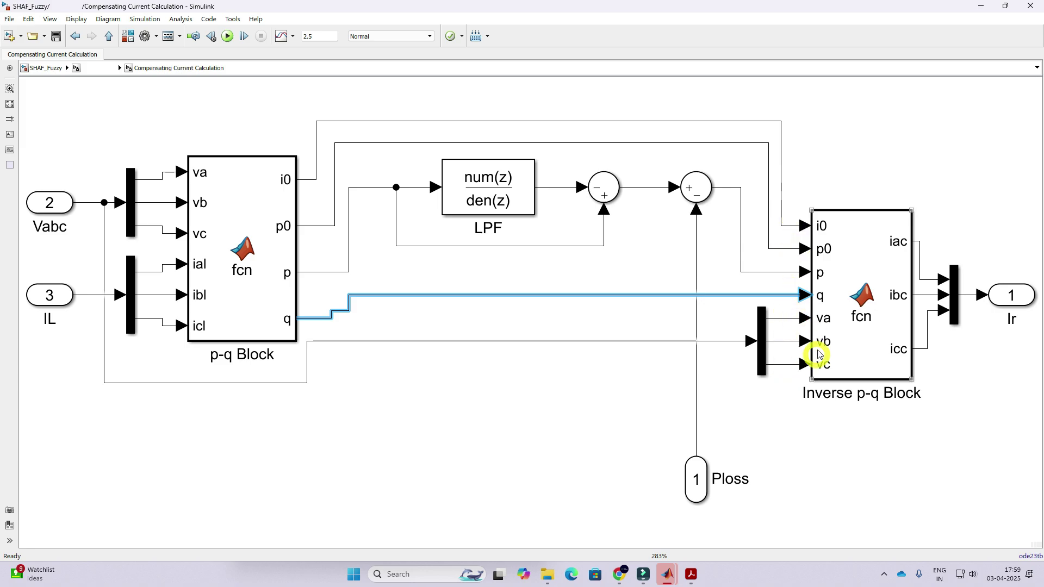
Step: Open the Inverse p-q Block's function code, highlight its current equations for review, and close the code
double_click(853, 336)
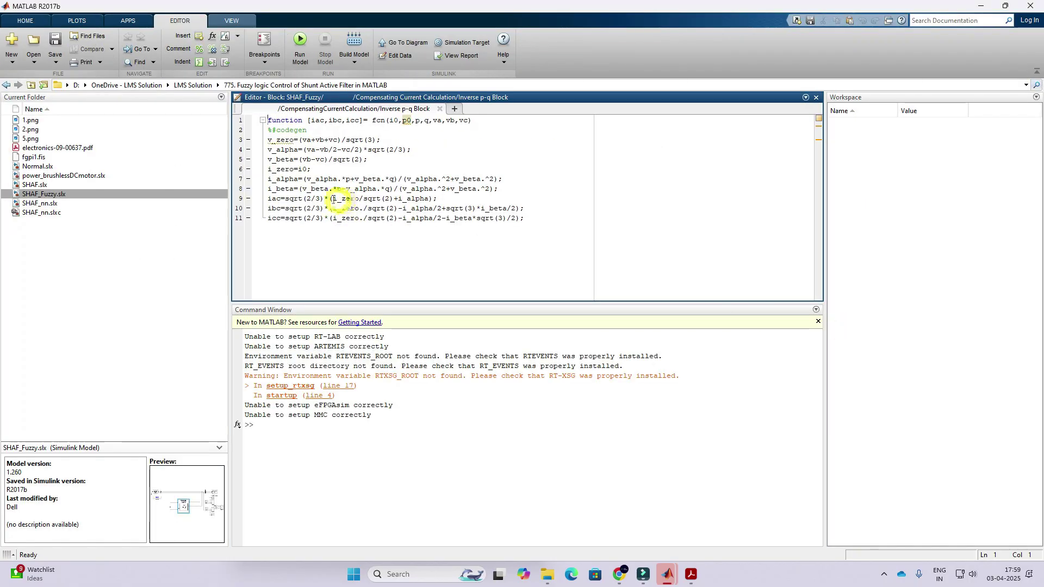
left_click_drag(533, 218, 264, 132)
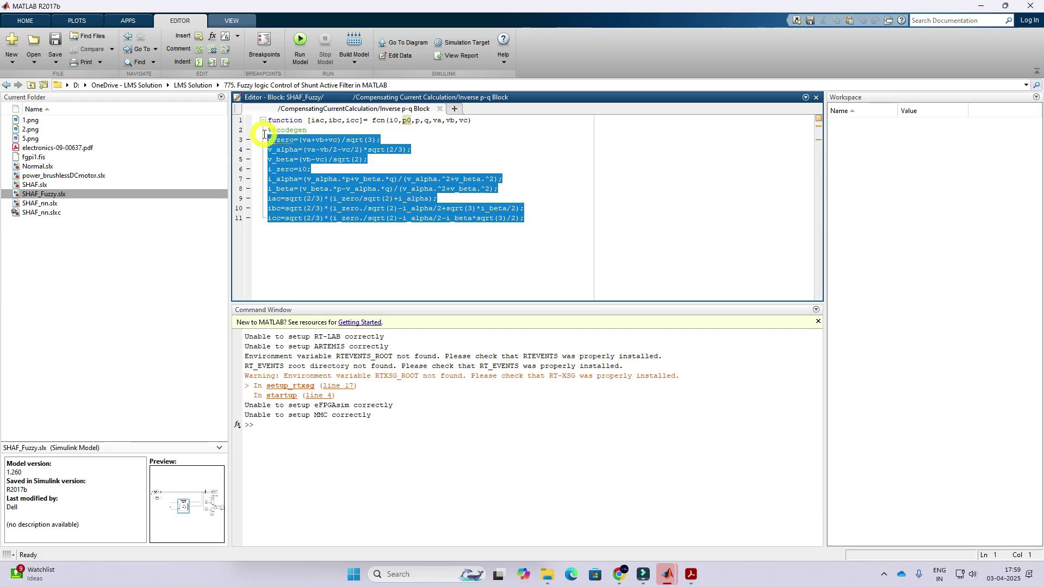
left_click(414, 199)
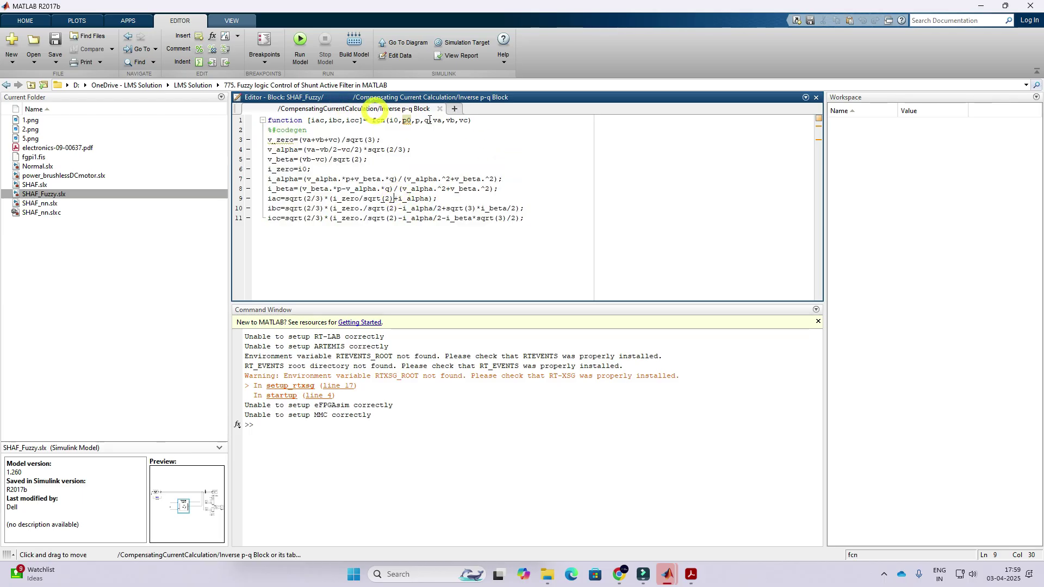
left_click(439, 108)
left_click(979, 6)
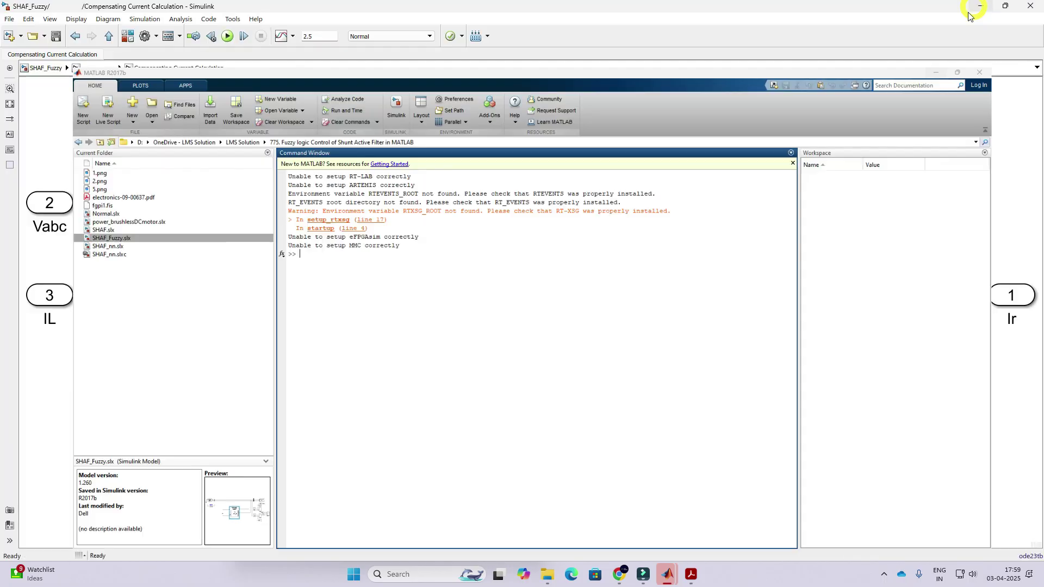
Step: Return to the Shunt APF subsystem and mark the Ir and Iaf signals entering the Hysteresis Band Controller with the screen pen
left_click(110, 38)
left_click(509, 236)
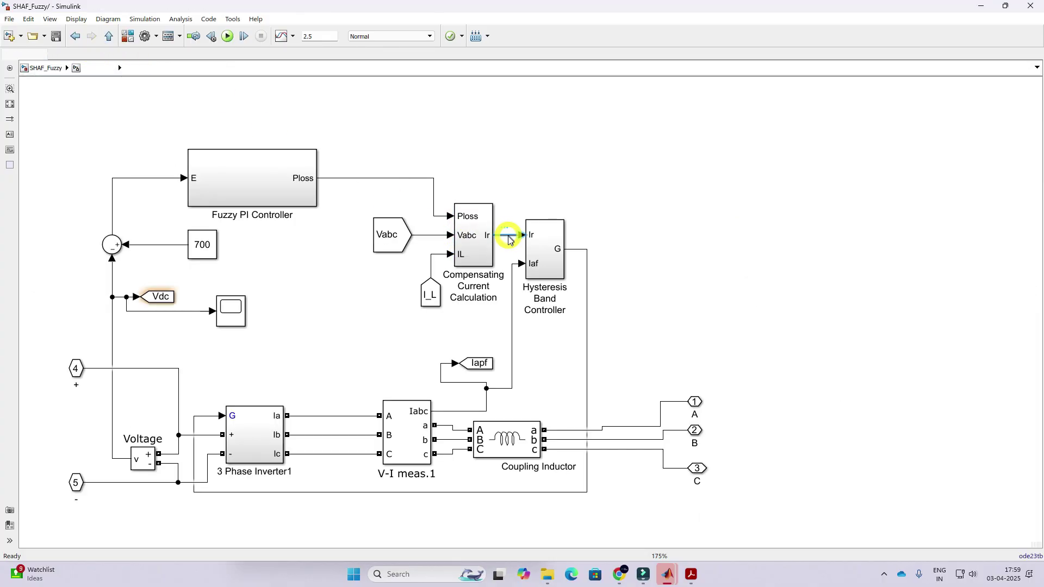
key("F11")
left_click_drag(500, 240, 514, 241)
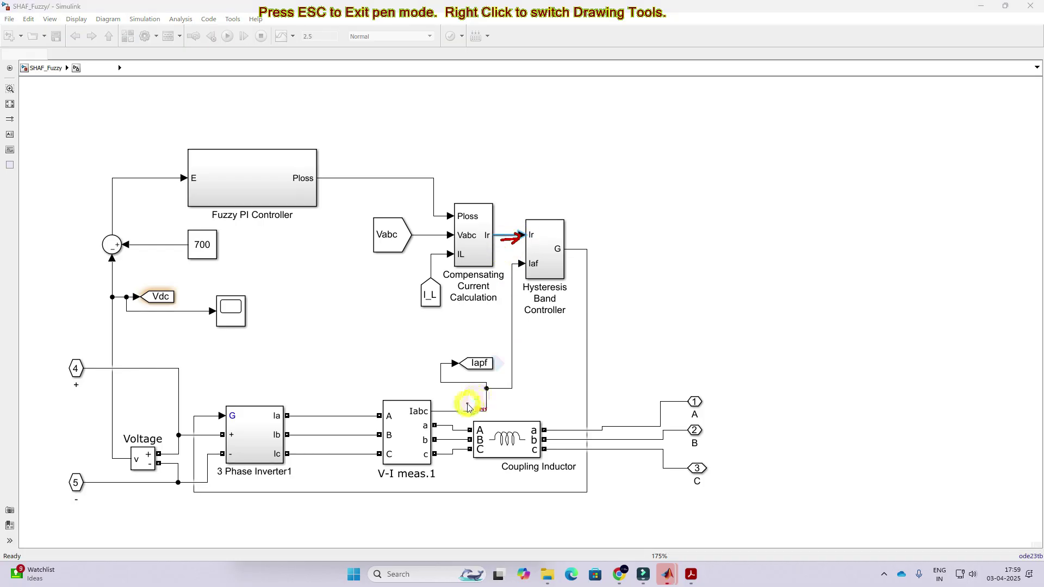
mouse_move(466, 402)
left_mouse_down()
mouse_move(497, 393)
mouse_move(525, 277)
left_mouse_up()
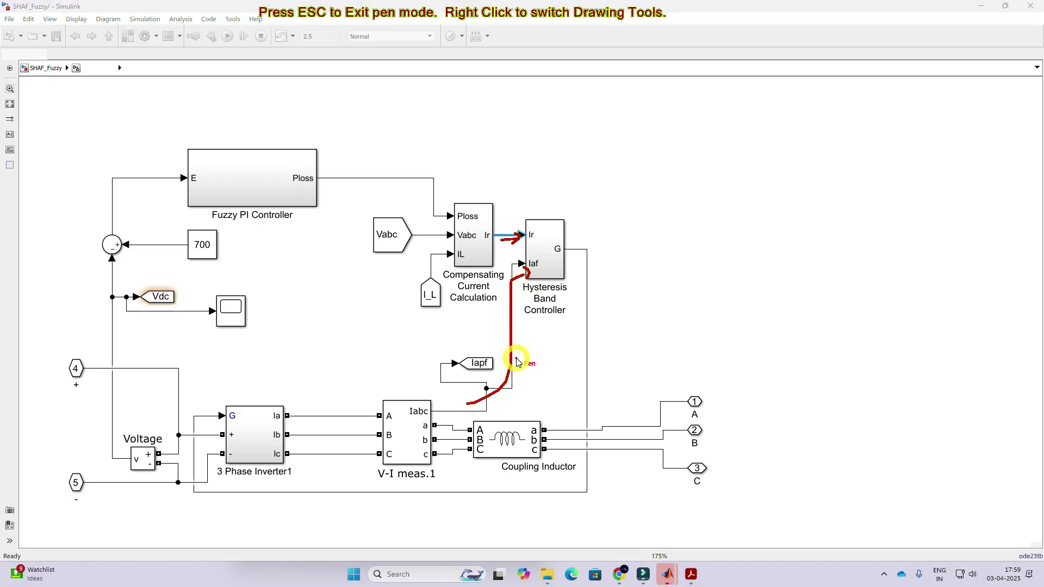
key("Escape")
Step: View the inside of the Hysteresis Band Controller and trace its G output to 3 Phase Inverter1 with the screen pen
double_click(557, 254)
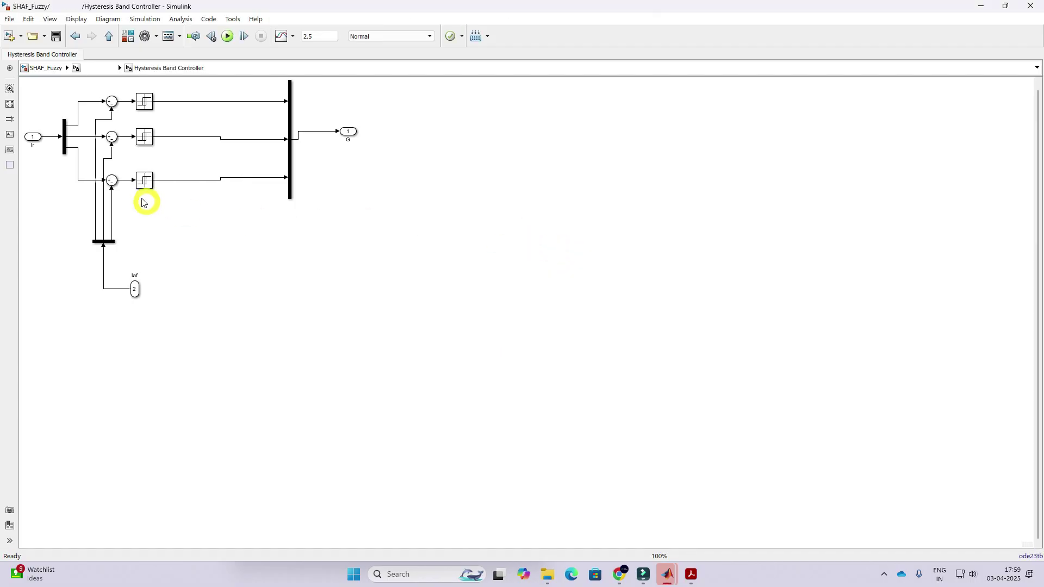
left_click(109, 38)
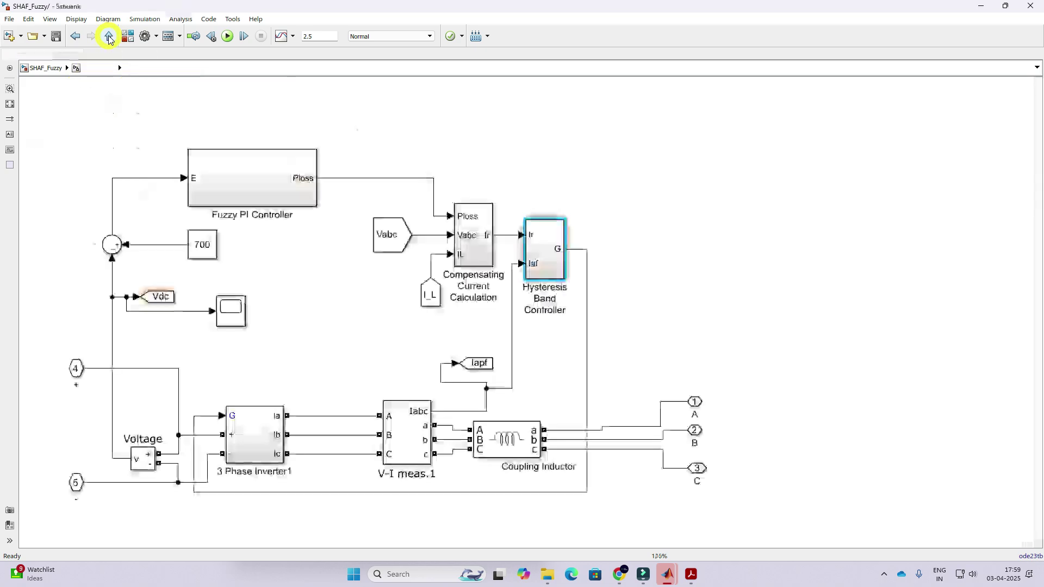
key("F11")
mouse_move(587, 250)
left_mouse_down()
mouse_move(578, 492)
mouse_move(510, 510)
mouse_move(299, 508)
mouse_move(255, 458)
left_mouse_up()
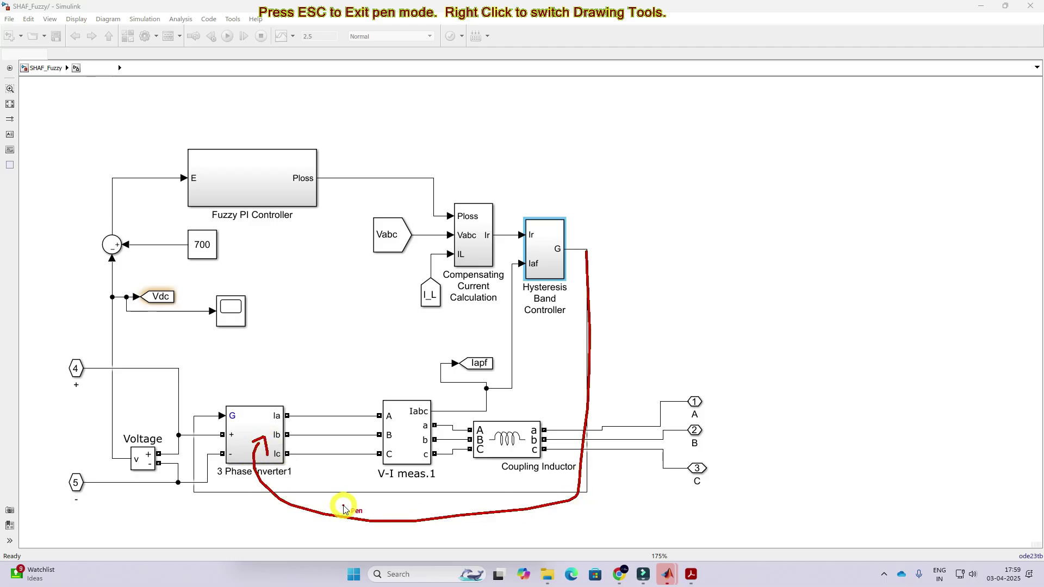
key("Escape")
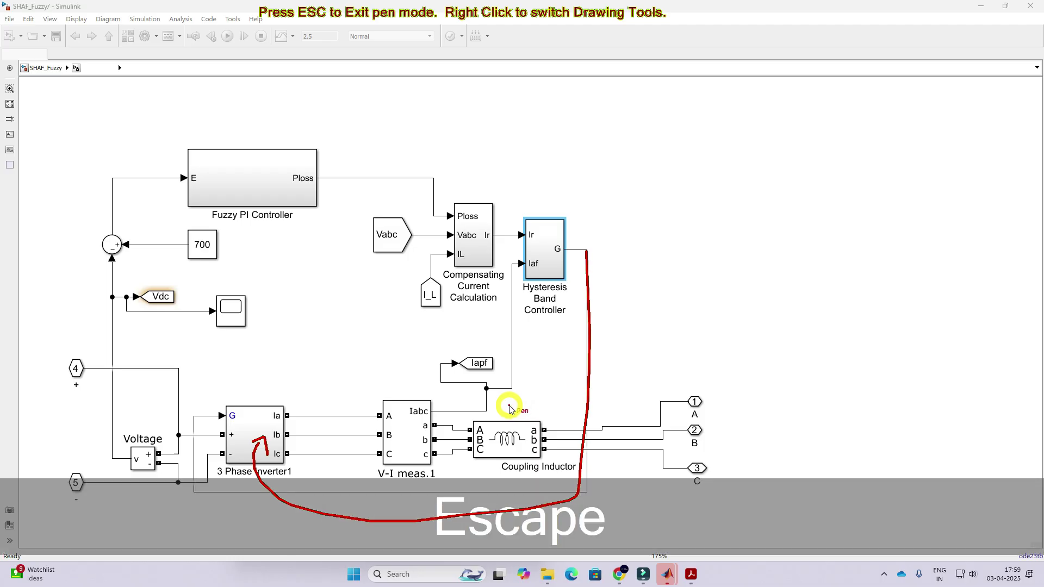
Step: Draw an arrow from the Coupling Inductor toward output ports A, B and C, and return to the model's top level
key("F11")
mouse_move(533, 408)
left_mouse_down()
mouse_move(638, 410)
mouse_move(629, 423)
left_mouse_up()
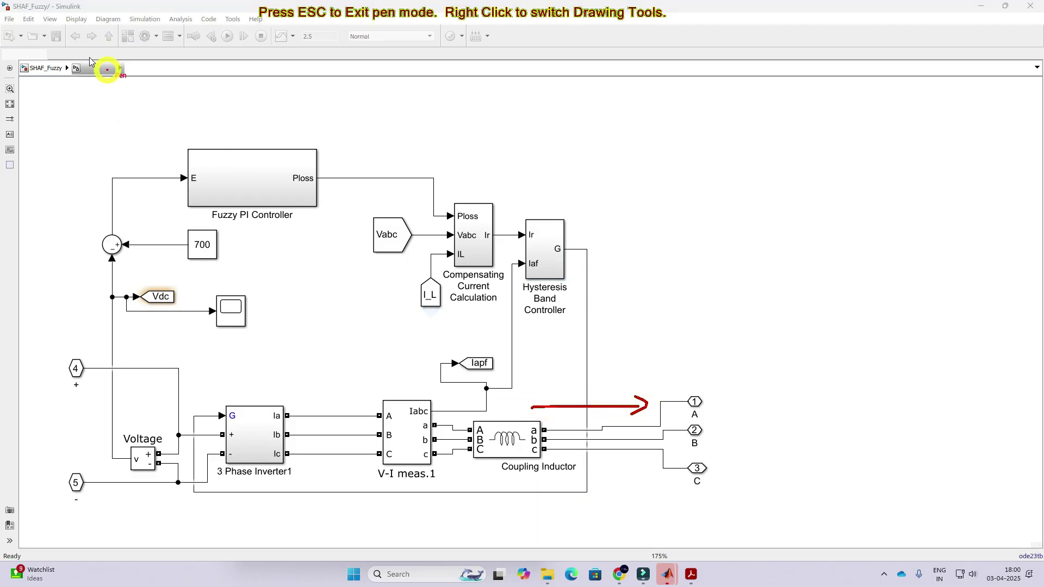
key("Escape")
left_click(44, 68)
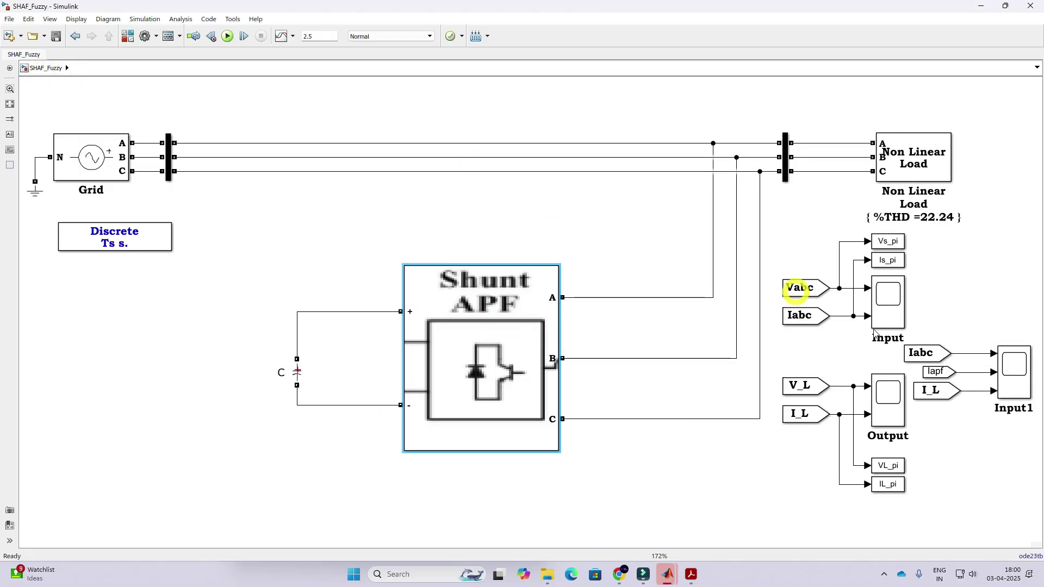
Step: Open the Input, Input1 and Output scopes and the Vdc scope inside the Shunt APF subsystem
double_click(890, 323)
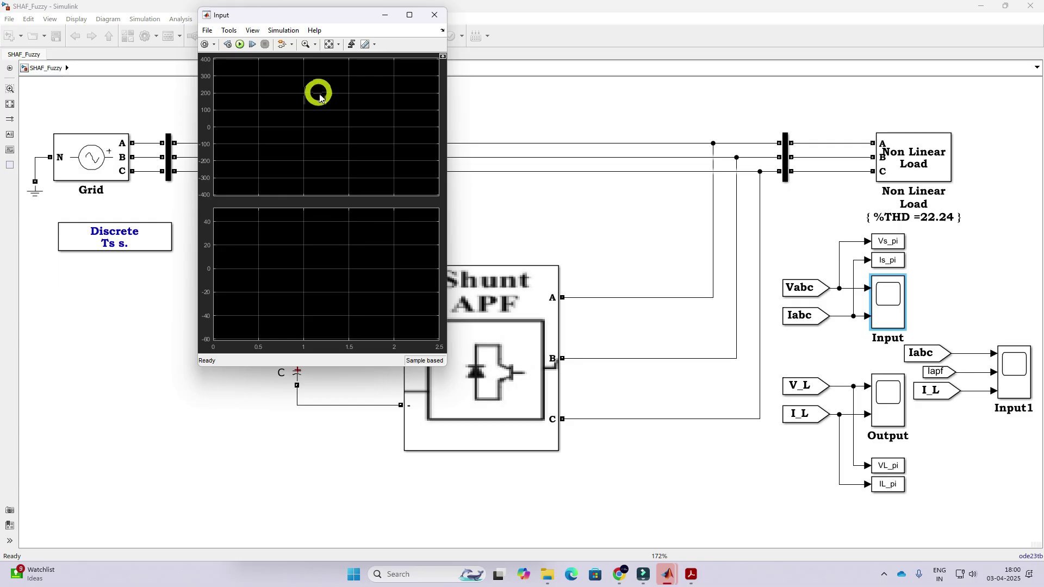
double_click(1020, 396)
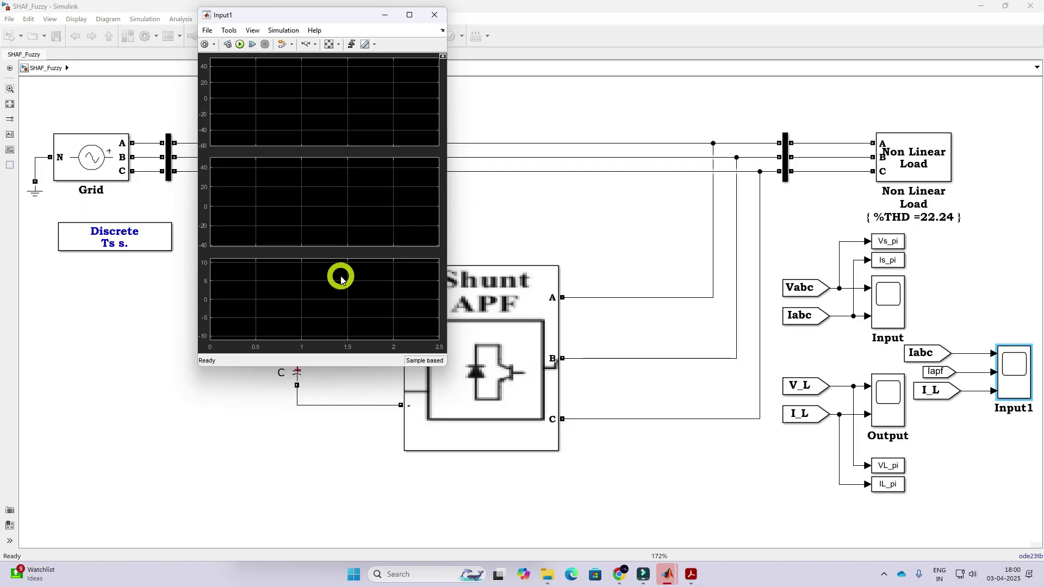
double_click(889, 395)
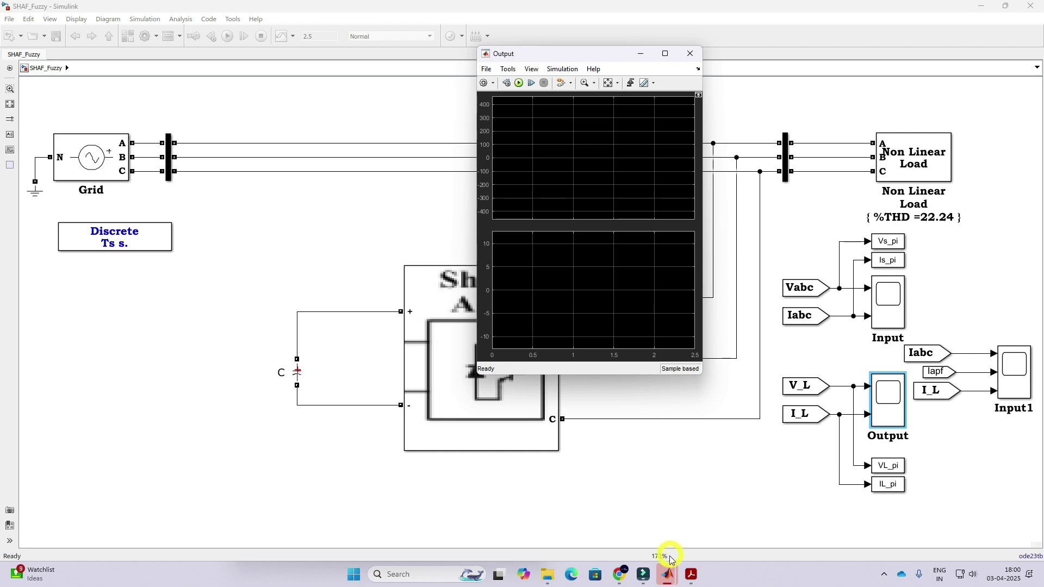
mouse_move(671, 571)
left_click(694, 515)
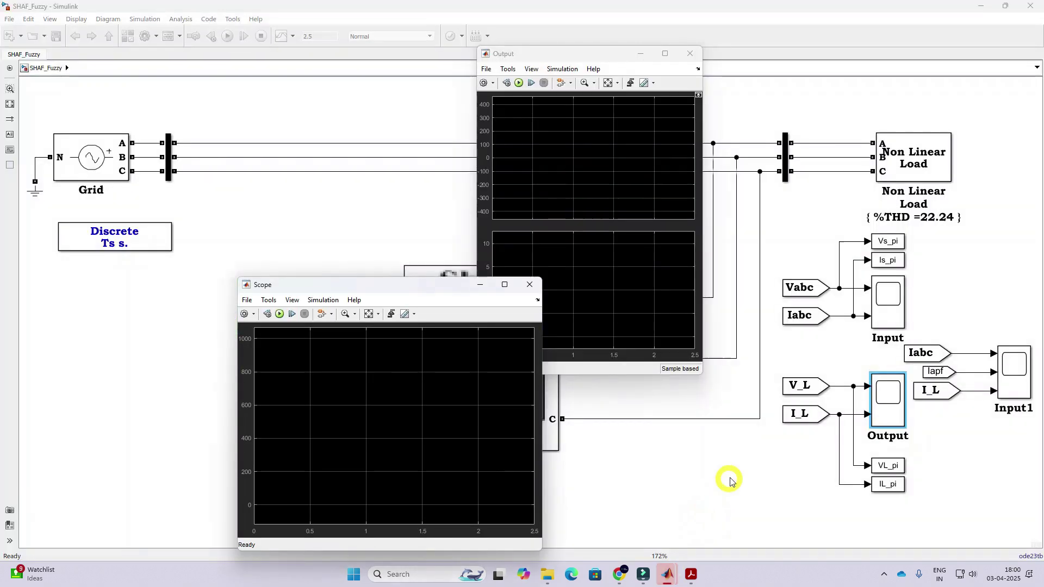
double_click(556, 361)
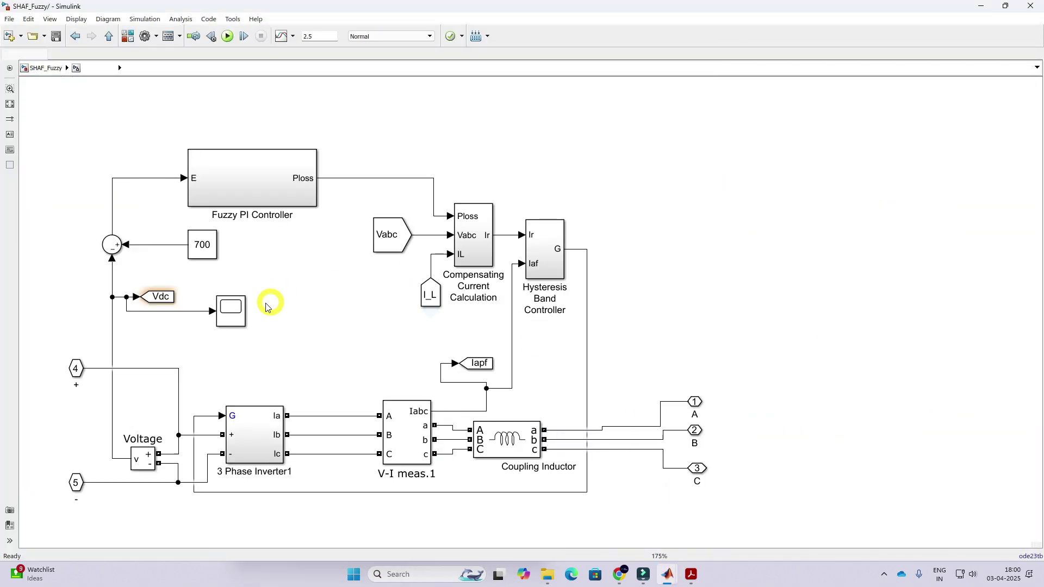
double_click(233, 309)
left_click_drag(293, 285, 469, 275)
Step: Bring the Input, Input1 and Output scopes in front of the model and place them side by side
left_click(673, 581)
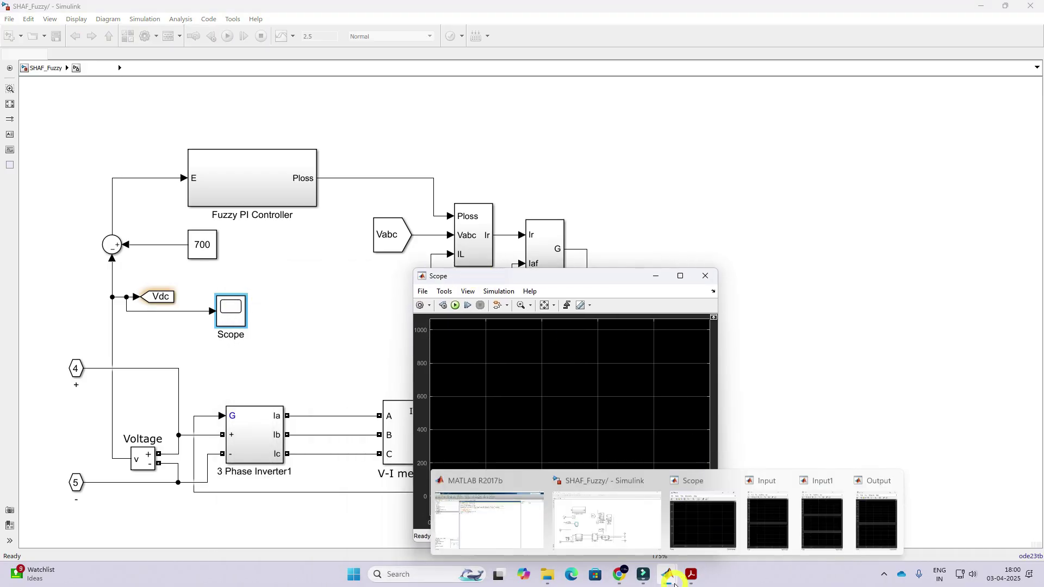
left_click(680, 571)
left_click(673, 575)
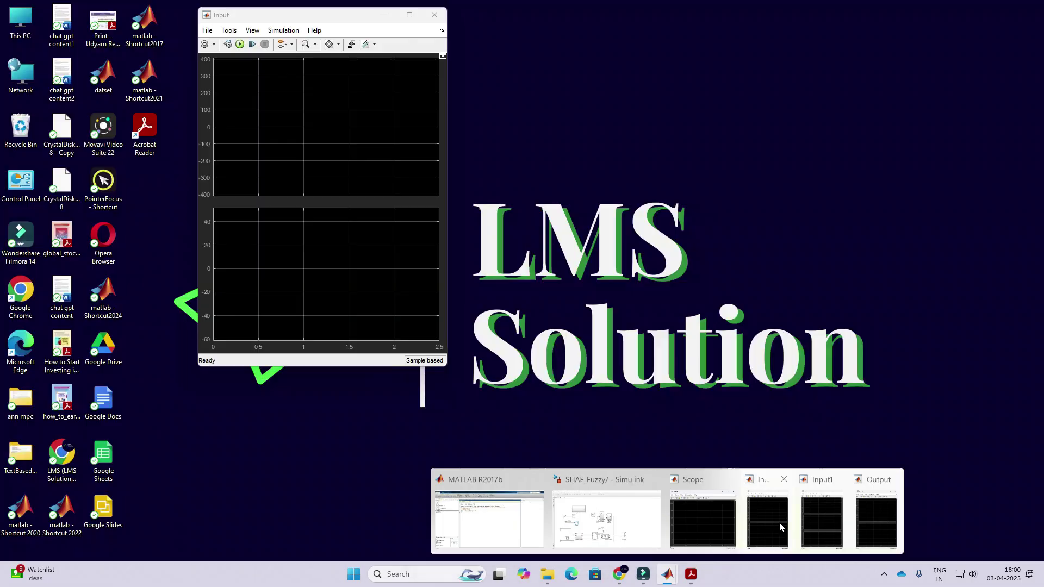
left_click(769, 517)
left_click(664, 573)
left_click(792, 503)
left_click_drag(300, 21, 553, 17)
left_click(669, 574)
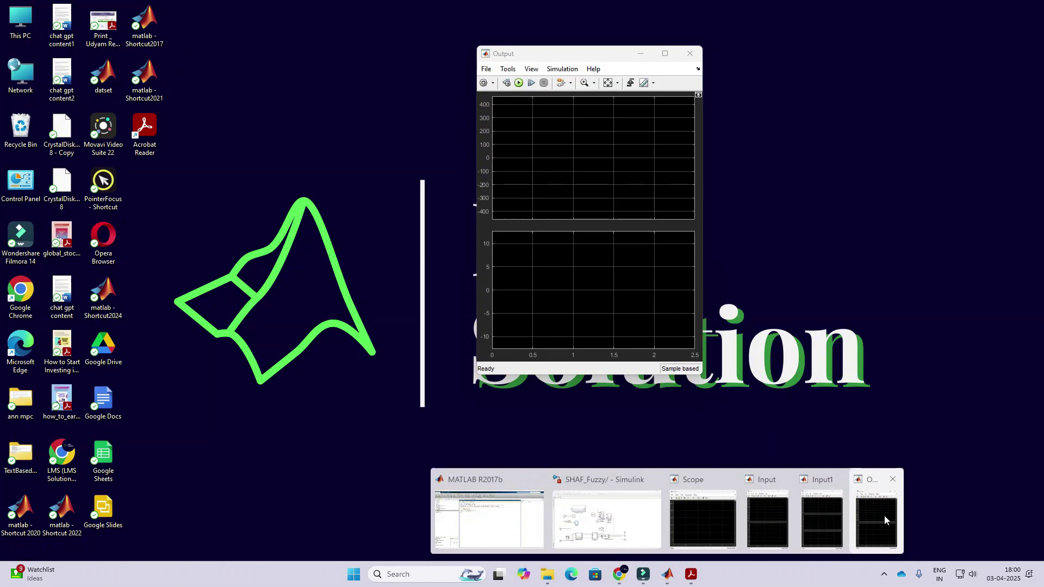
left_click(886, 519)
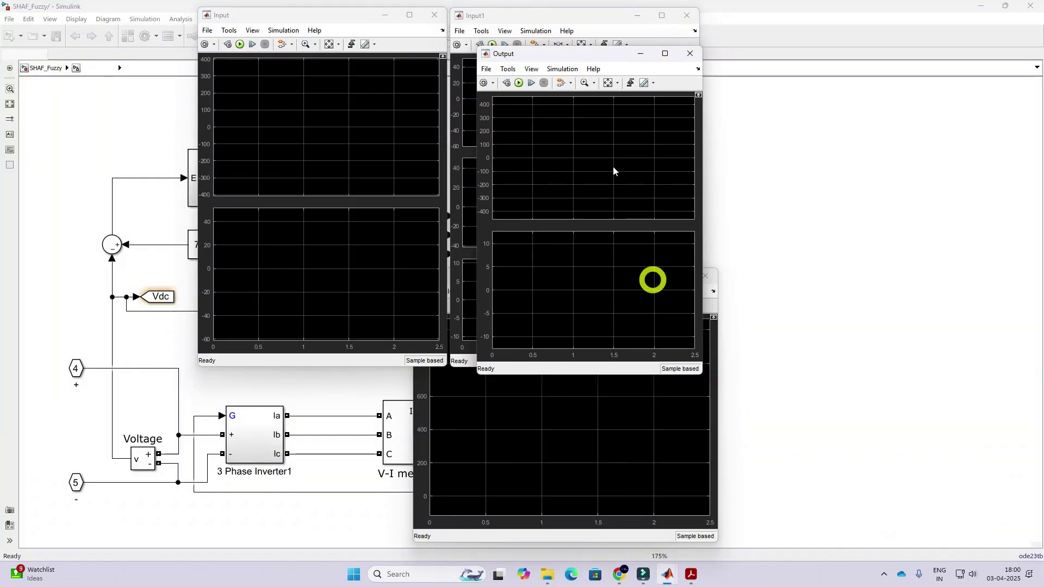
left_click_drag(530, 55, 755, 14)
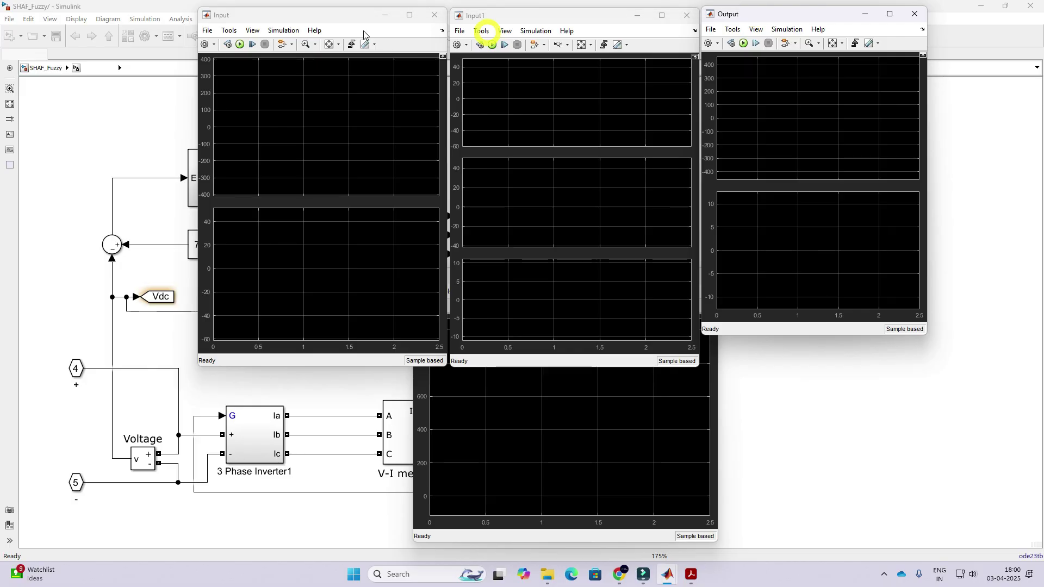
Step: Rearrange the four scope windows so the Vdc scope is uncovered, and start the simulation
left_click(504, 419)
left_click_drag(286, 16, 140, 16)
left_click_drag(473, 16, 326, 12)
left_click_drag(759, 20, 610, 17)
left_click(583, 387)
left_click_drag(555, 291, 852, 104)
left_click_drag(846, 315, 848, 306)
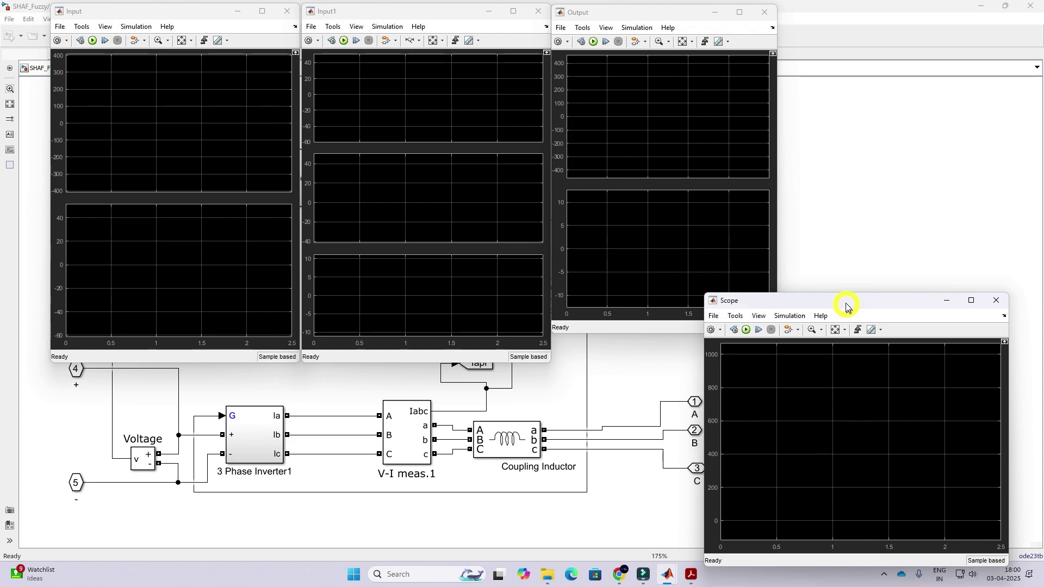
left_click(748, 330)
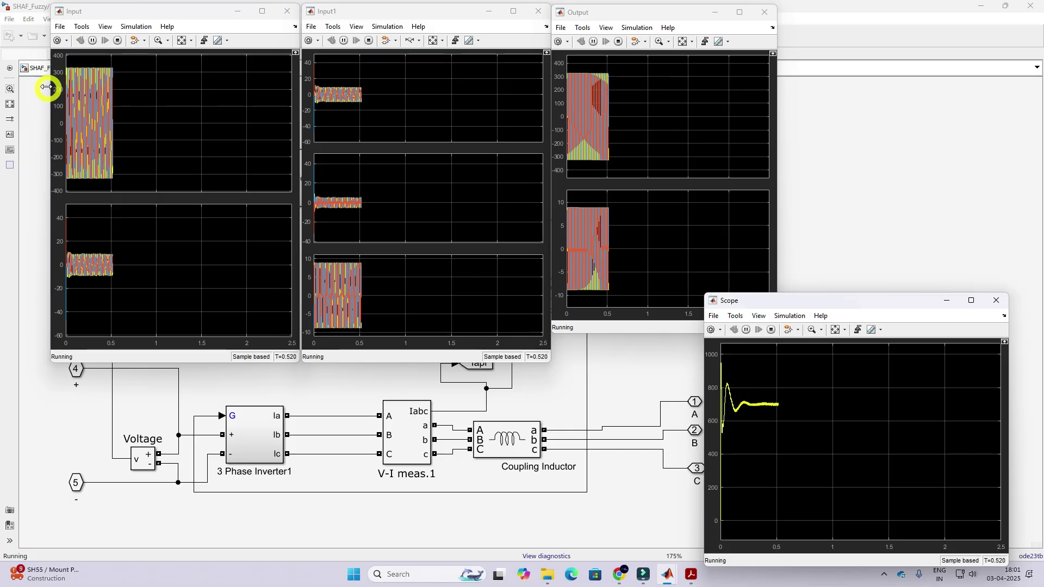
Step: Zoom in along the time axis of the Input scope to examine the source waveforms, and restore its full view
left_click(168, 40)
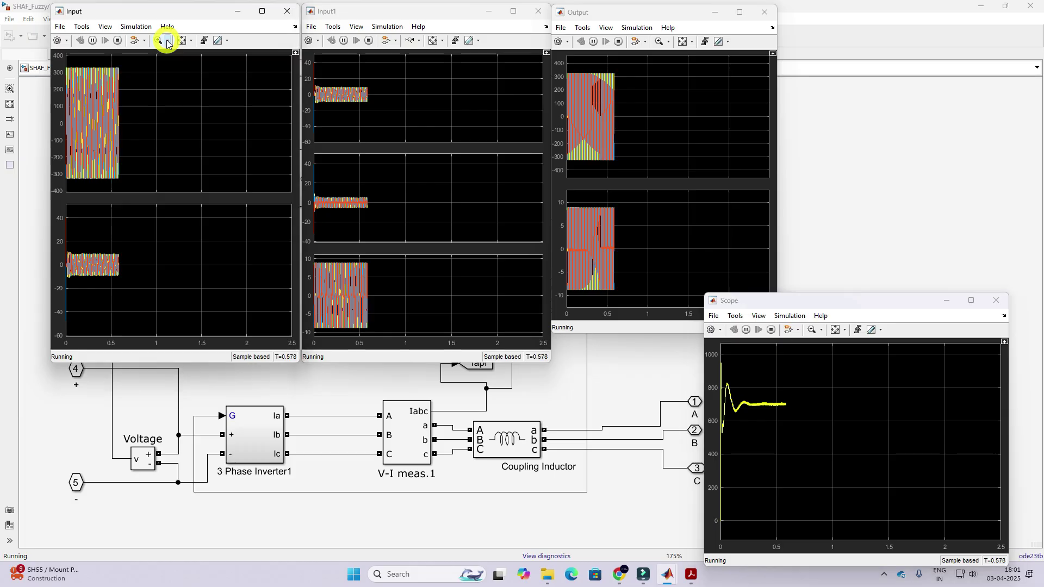
left_click(157, 64)
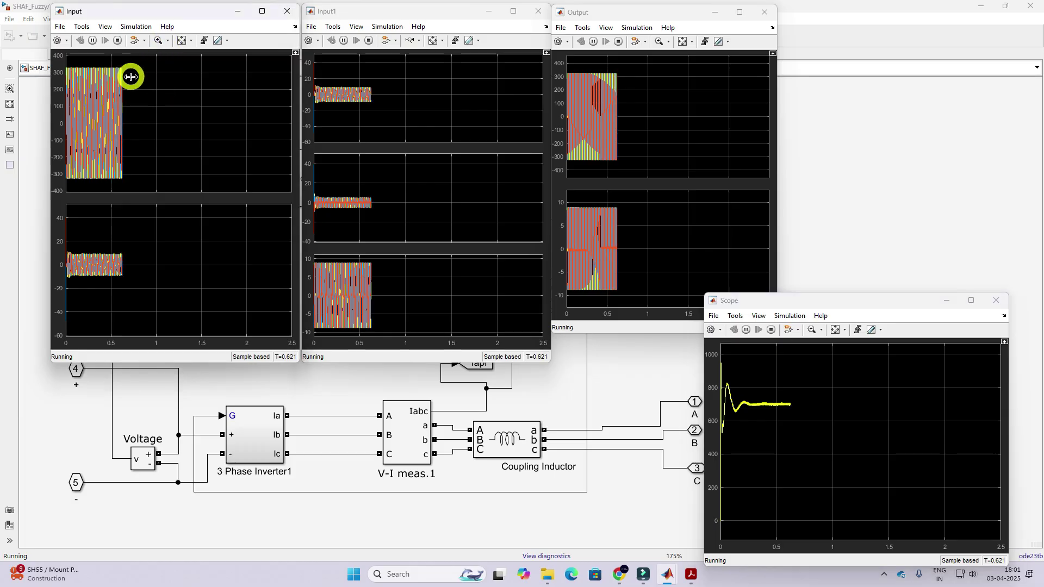
left_click_drag(135, 74, 101, 75)
left_click_drag(220, 80, 190, 82)
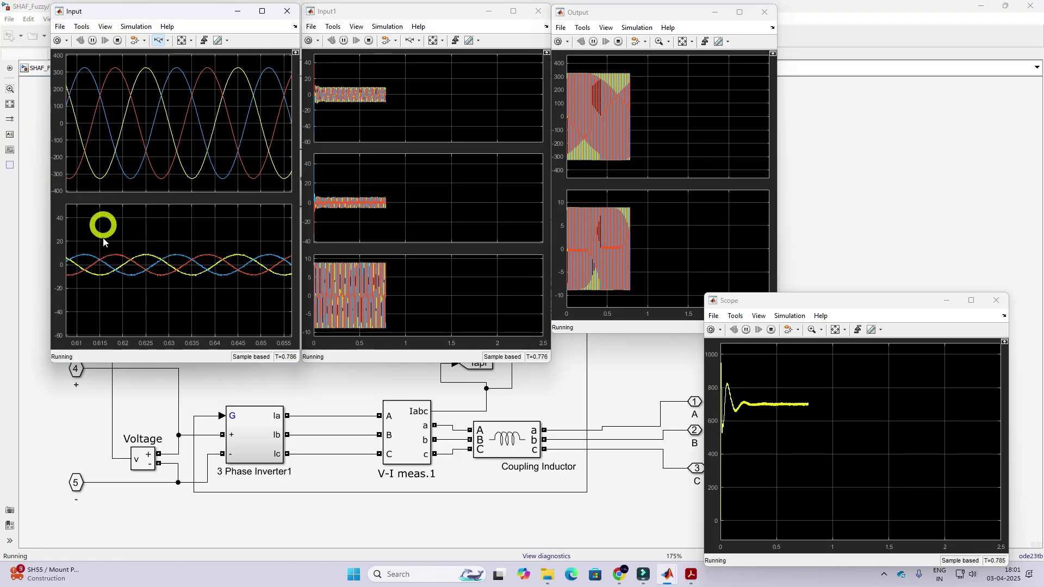
left_click(182, 41)
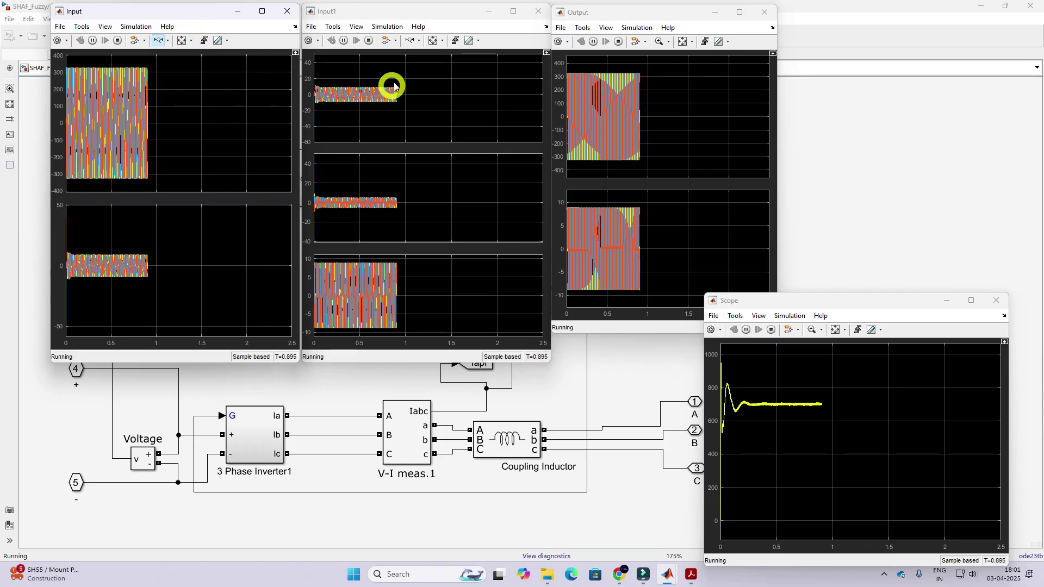
Step: Zoom in on the Input1 scope's time axis to compare the source, filter and load currents, and restore its full view
left_click(411, 40)
left_click_drag(404, 83, 387, 83)
left_click_drag(466, 86, 410, 80)
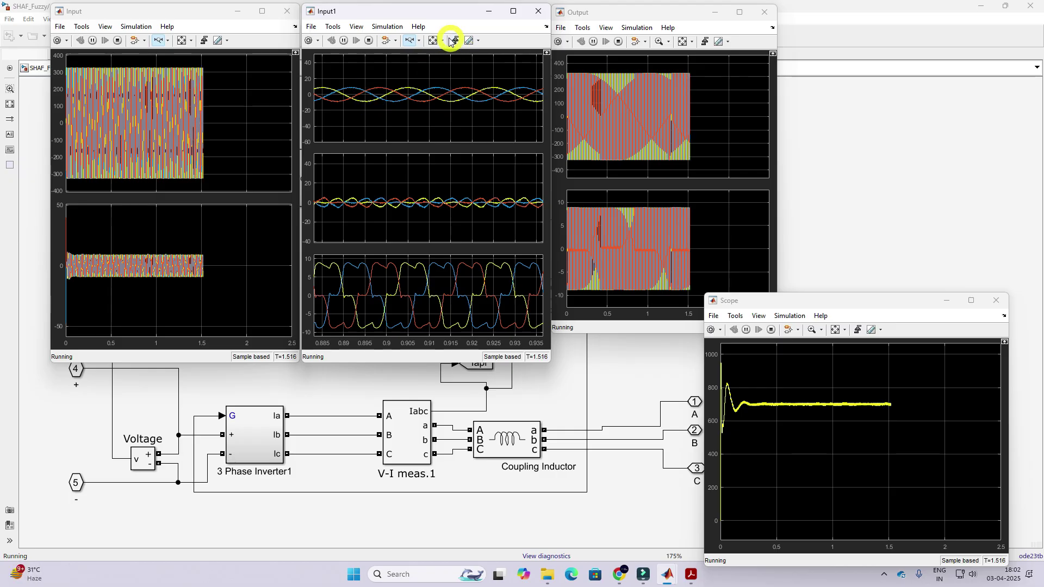
left_click(433, 40)
Step: Fit the Output scope's axes and zoom in along time to a few cycles of the load voltage and current
left_click(682, 42)
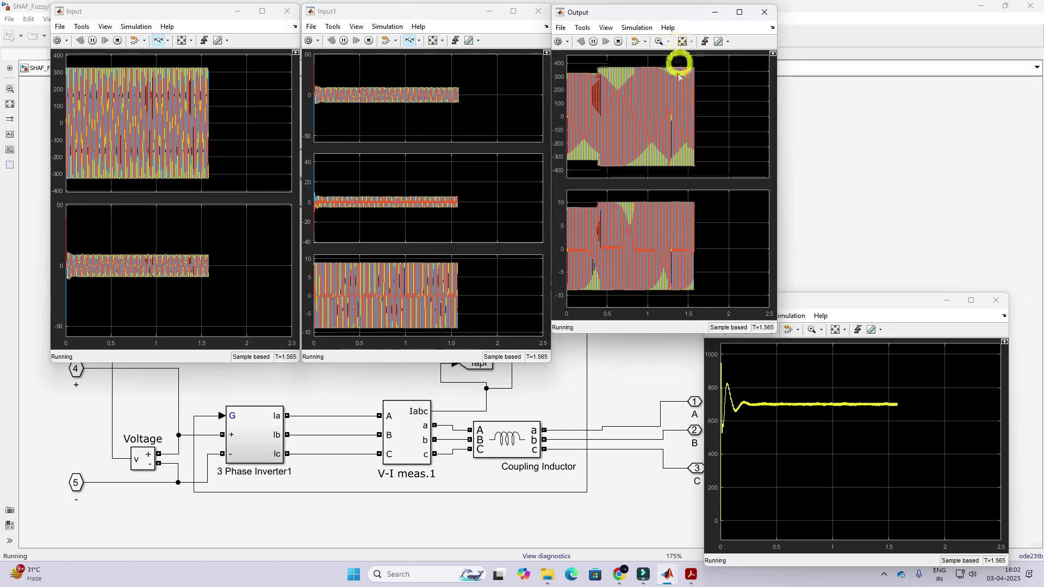
left_click(667, 43)
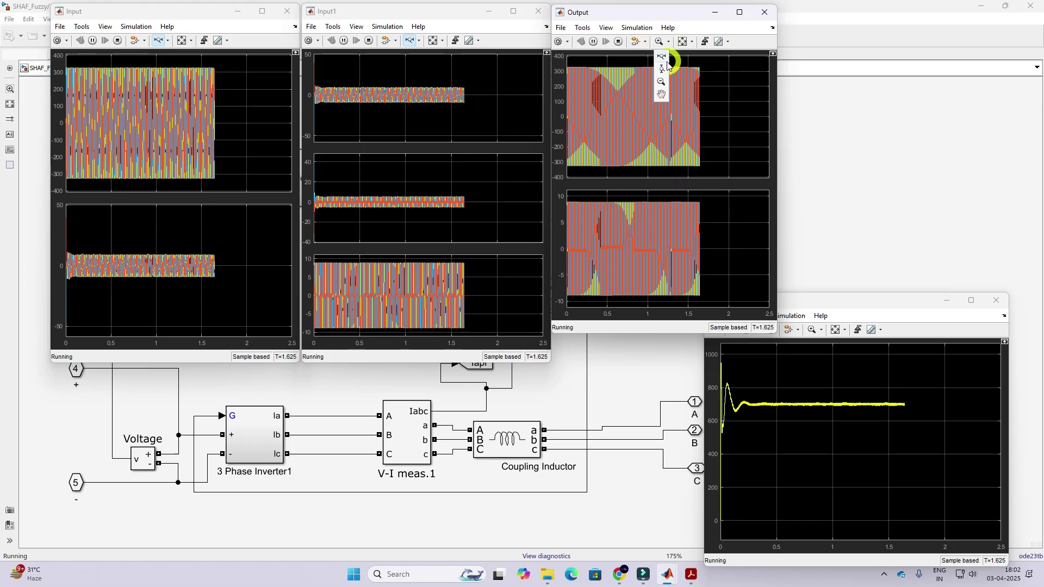
left_click(665, 75)
left_click_drag(687, 198, 631, 200)
left_click(655, 197)
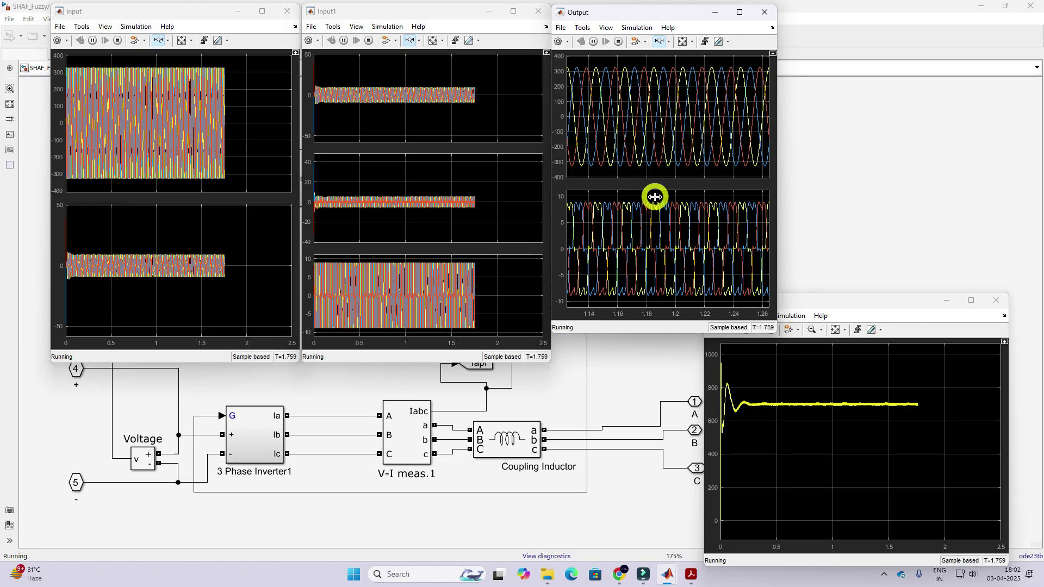
left_click_drag(687, 195, 562, 205)
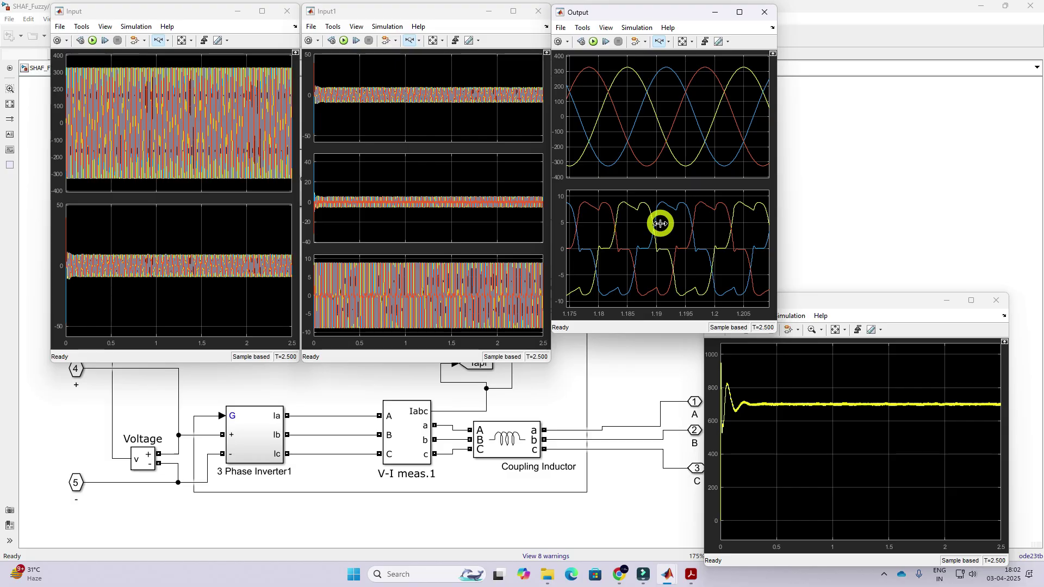
Step: Return to the SHAF_Fuzzy top level and open the FFT Analysis tool of the powergui block
left_click(624, 357)
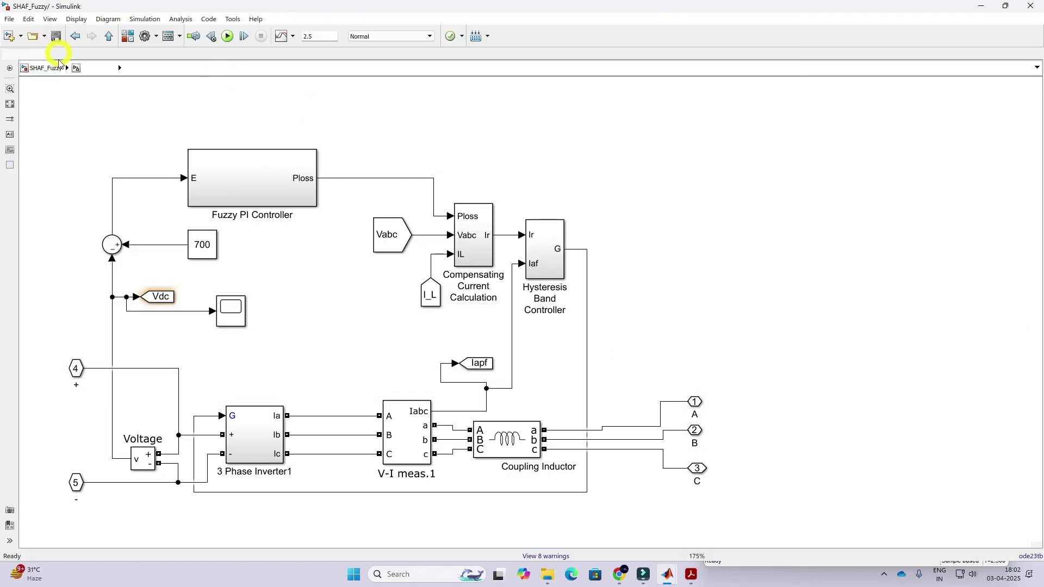
left_click(46, 69)
left_click(120, 251)
double_click(120, 251)
left_click(239, 181)
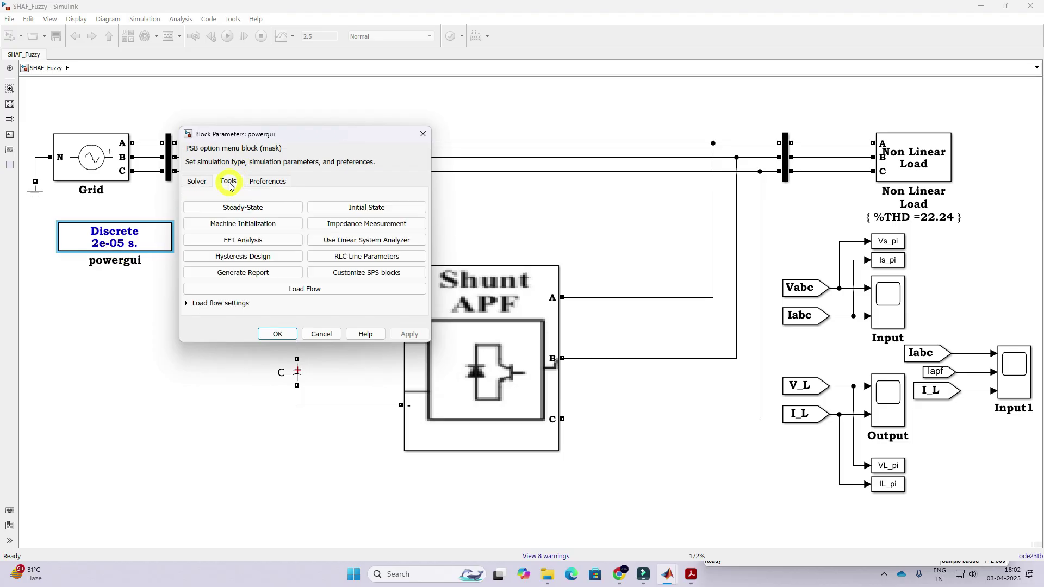
left_click(235, 239)
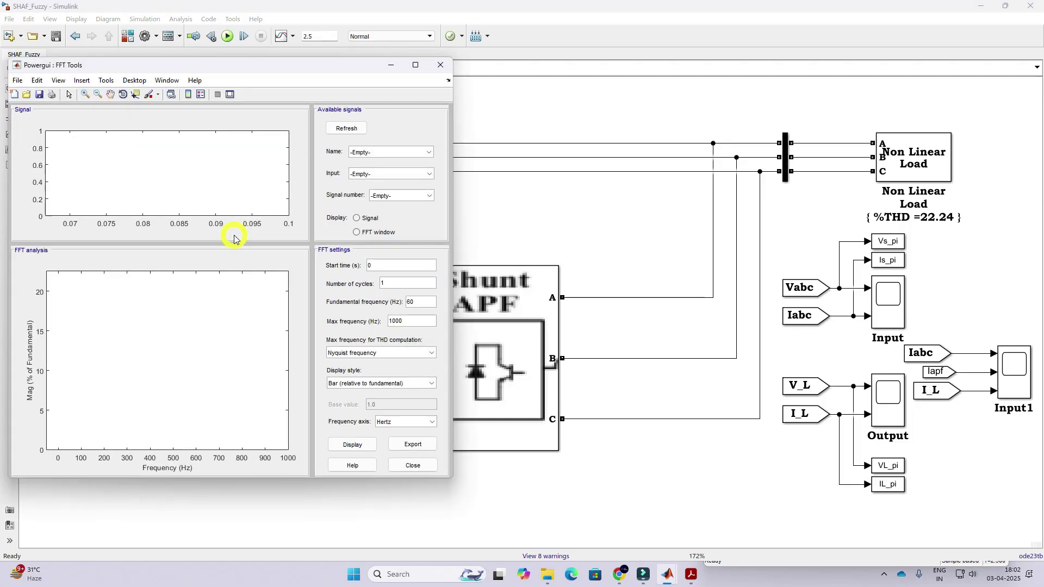
Step: Display the FFT of ScopeData1 input 1 with the maximum frequency for THD computation set to Same as Max frequency
left_click(367, 174)
left_click(379, 197)
left_click(379, 174)
left_click(380, 185)
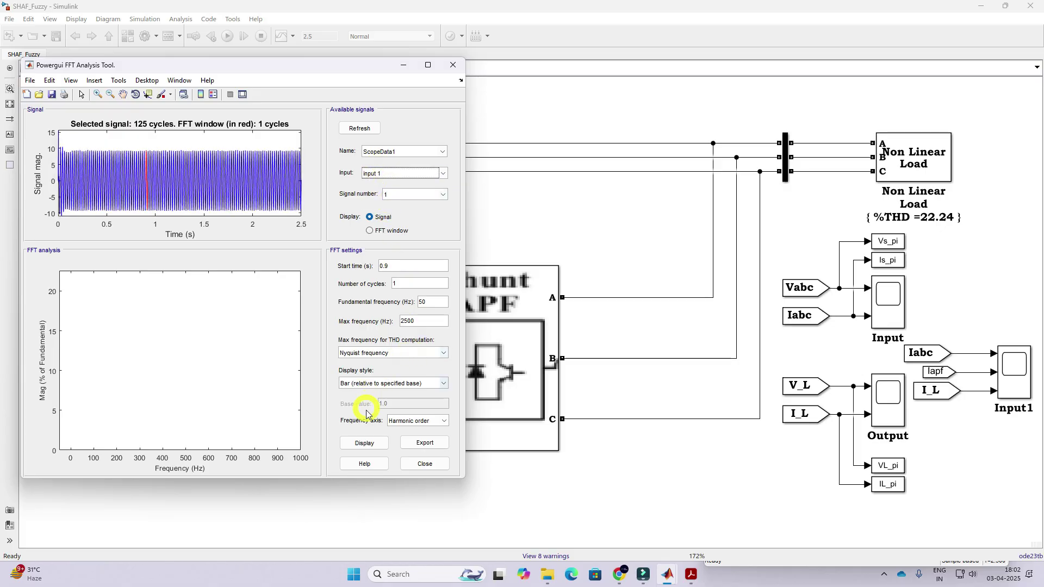
left_click(389, 353)
left_click(379, 369)
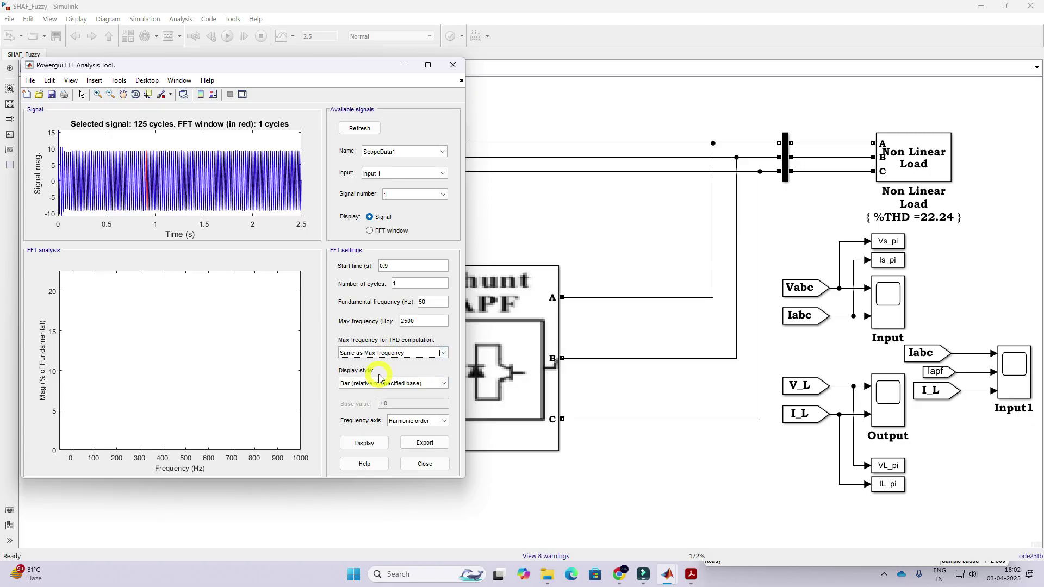
left_click(363, 444)
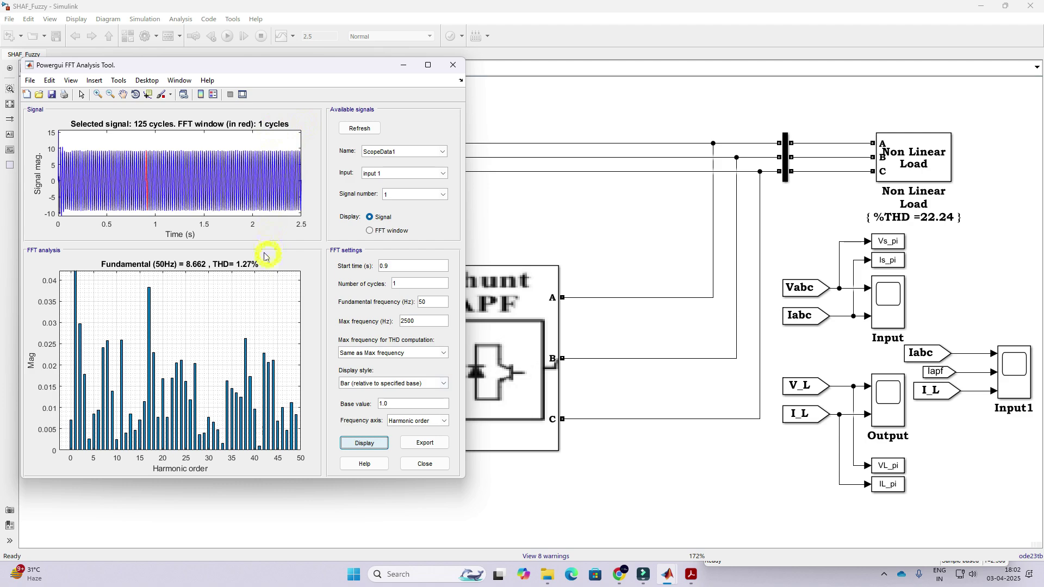
Step: Circle the FFT plot's THD reading with the screen pen, and return to the SHAF_Fuzzy model to save it
key("F11")
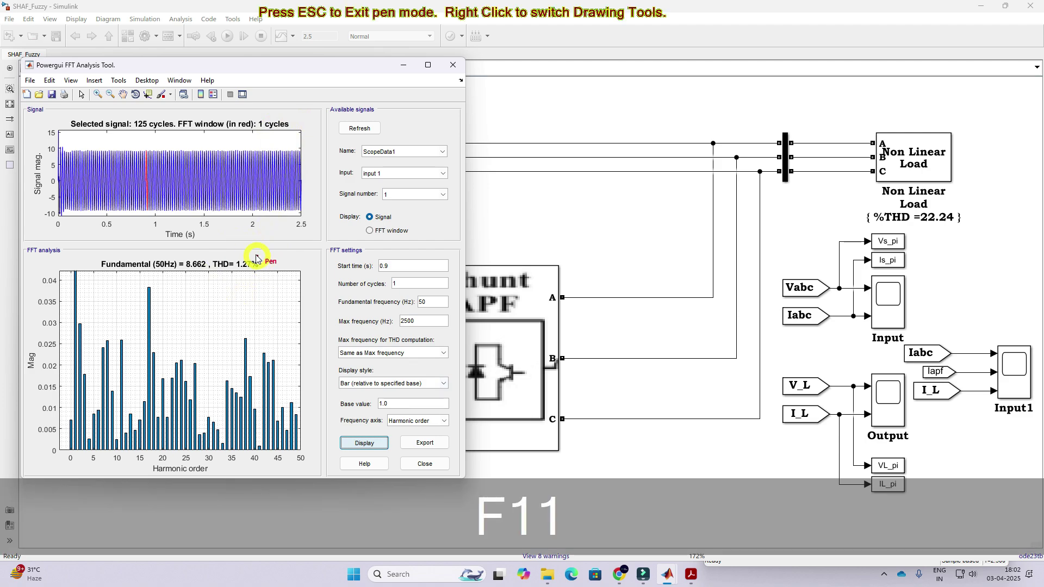
left_click_drag(256, 255, 216, 246)
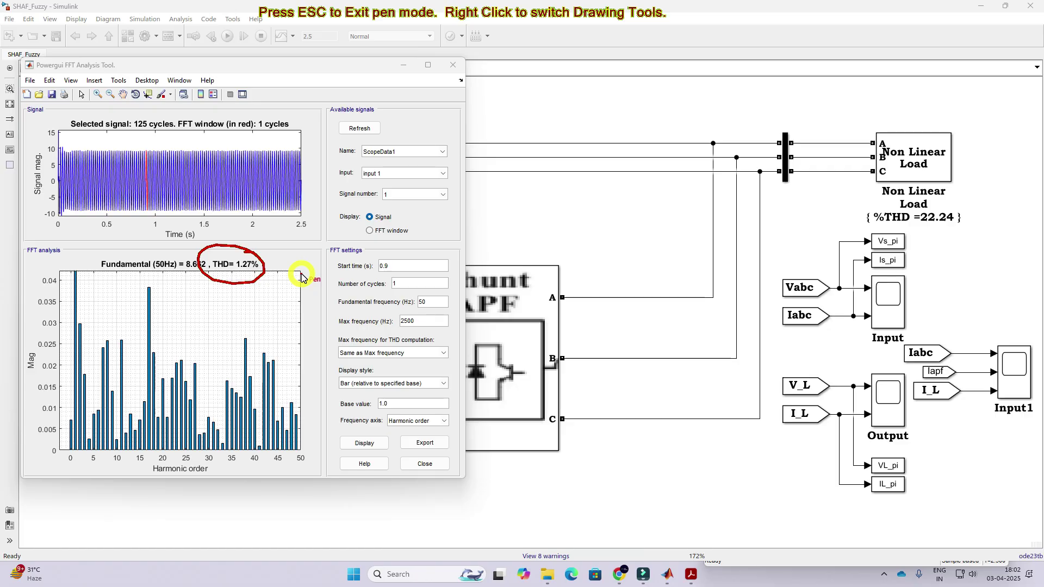
key("Escape")
left_click(595, 229)
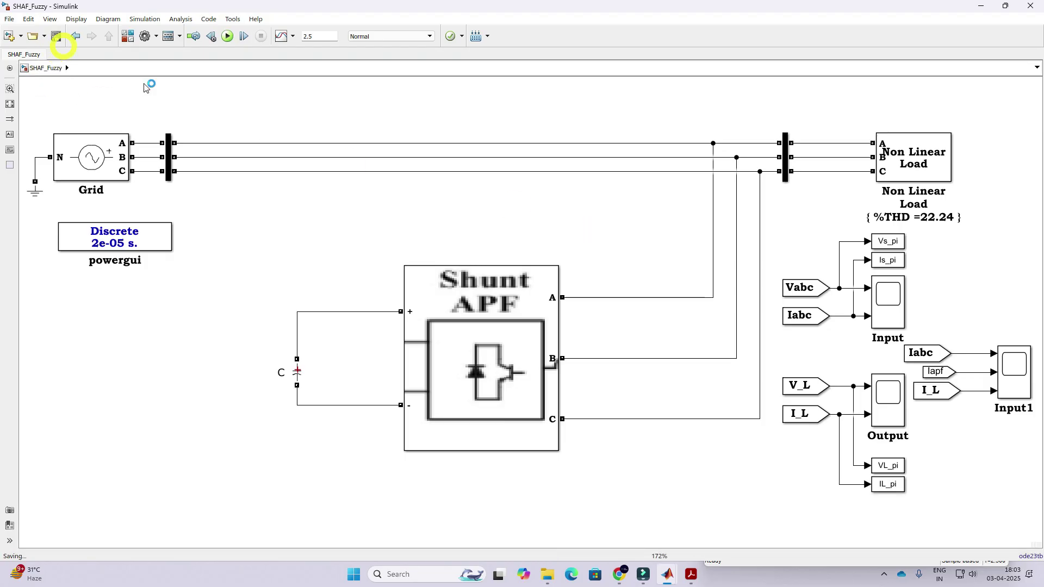
Step: Switch to the main MATLAB window, open the SHAF.slx model and bring it in front of its scopes
mouse_move(668, 574)
left_click(452, 517)
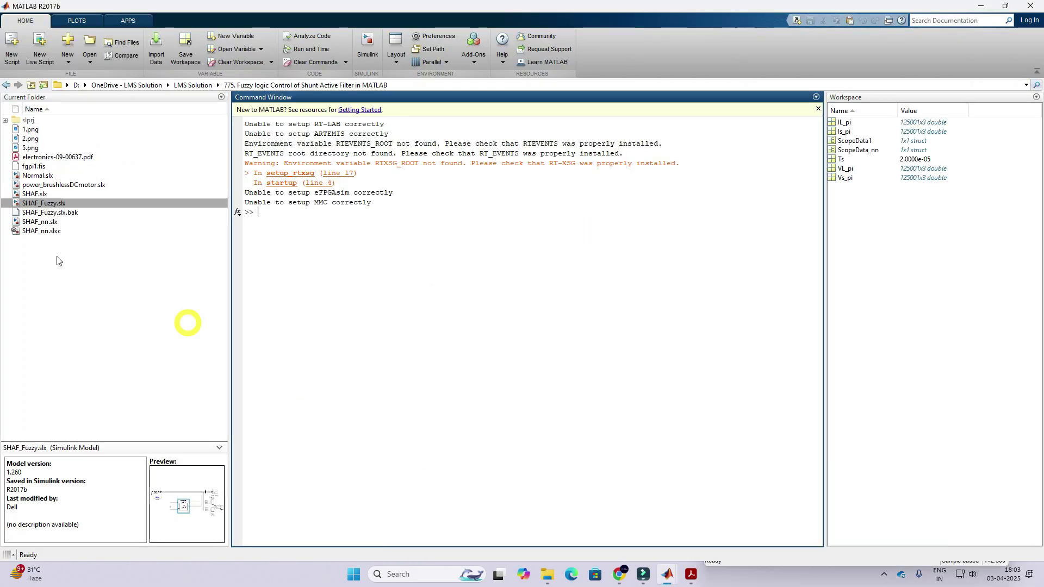
left_click(27, 196)
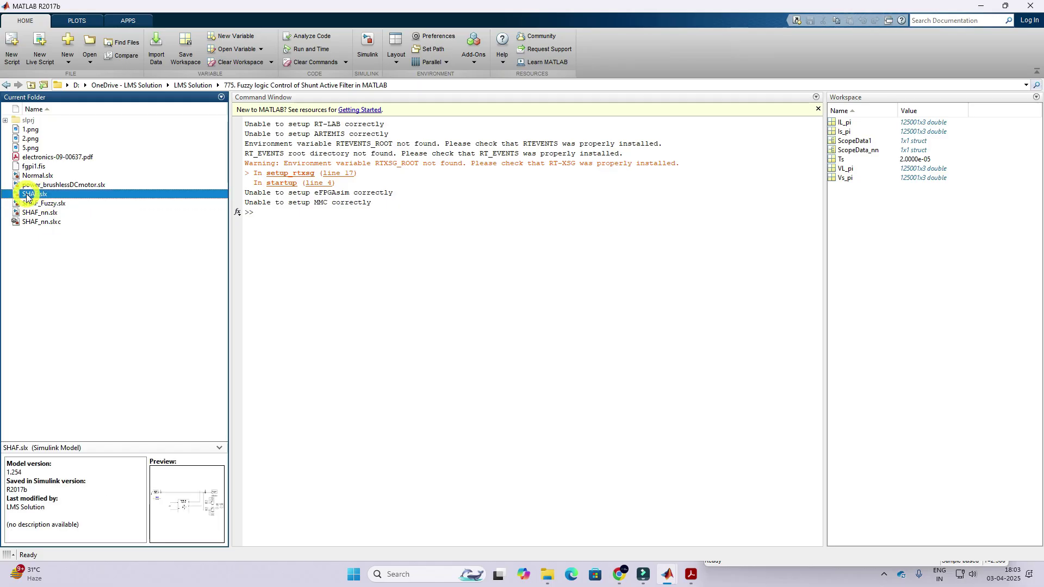
double_click(27, 194)
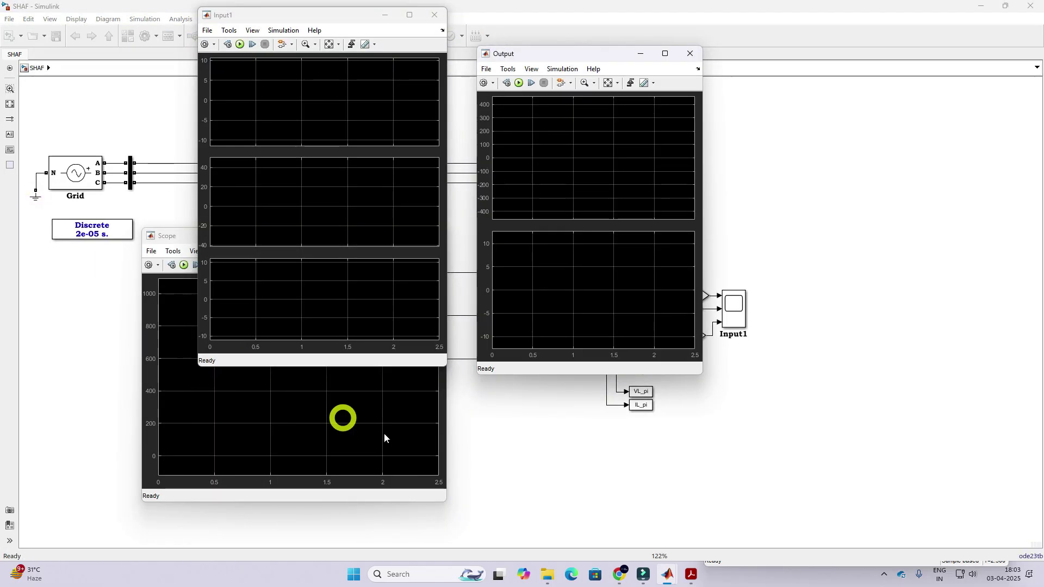
left_click(531, 445)
Step: View the PI controller inside SHAF's Shunt APF subsystem, and run the simulation from the top level
double_click(344, 308)
double_click(242, 233)
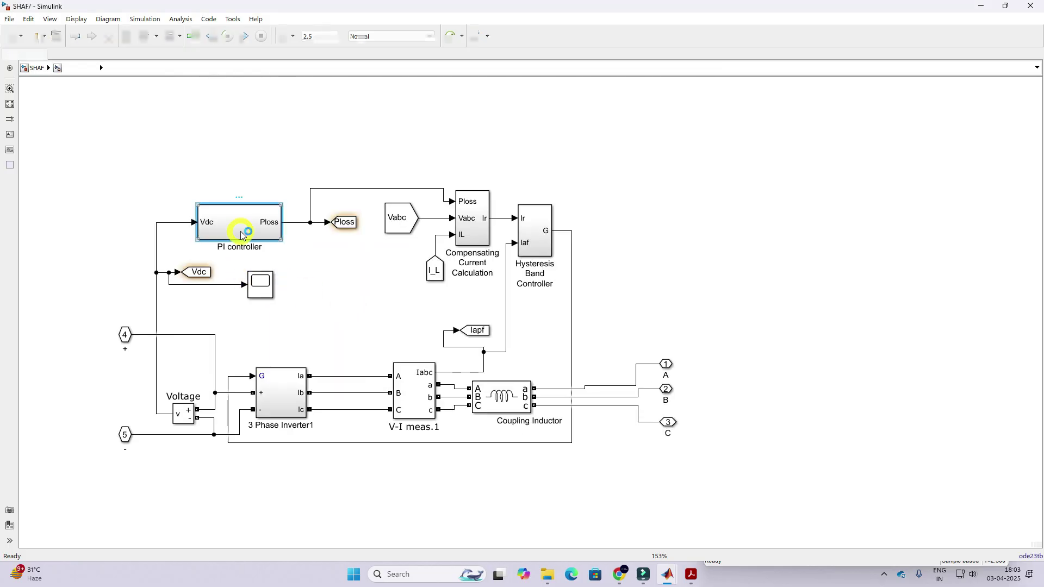
left_click(38, 69)
left_click(227, 37)
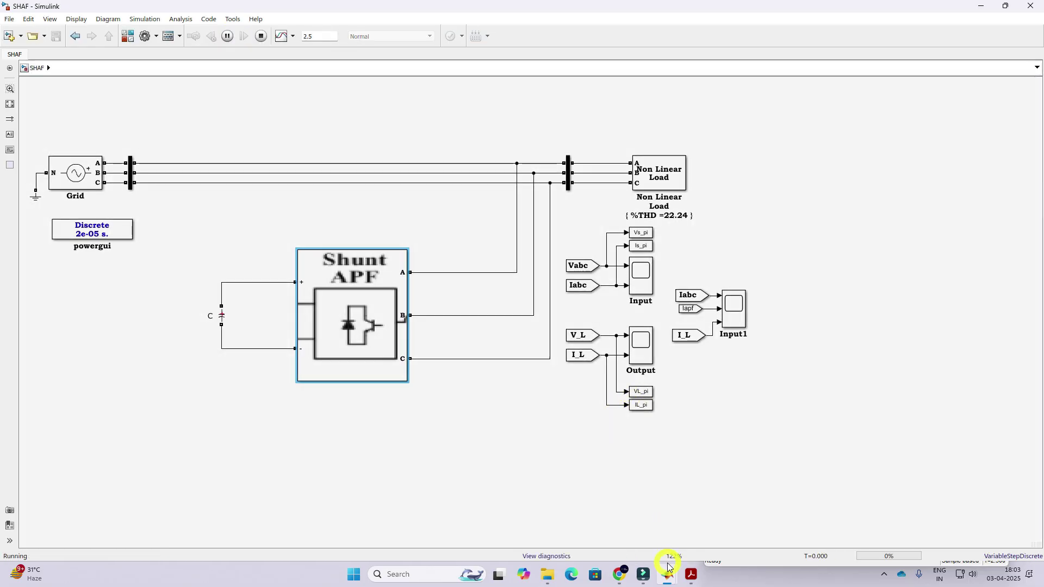
Step: Bring the SHAF model's Scope, Input1 and Output windows to the front, rerun the simulation and return to the model
mouse_move(669, 570)
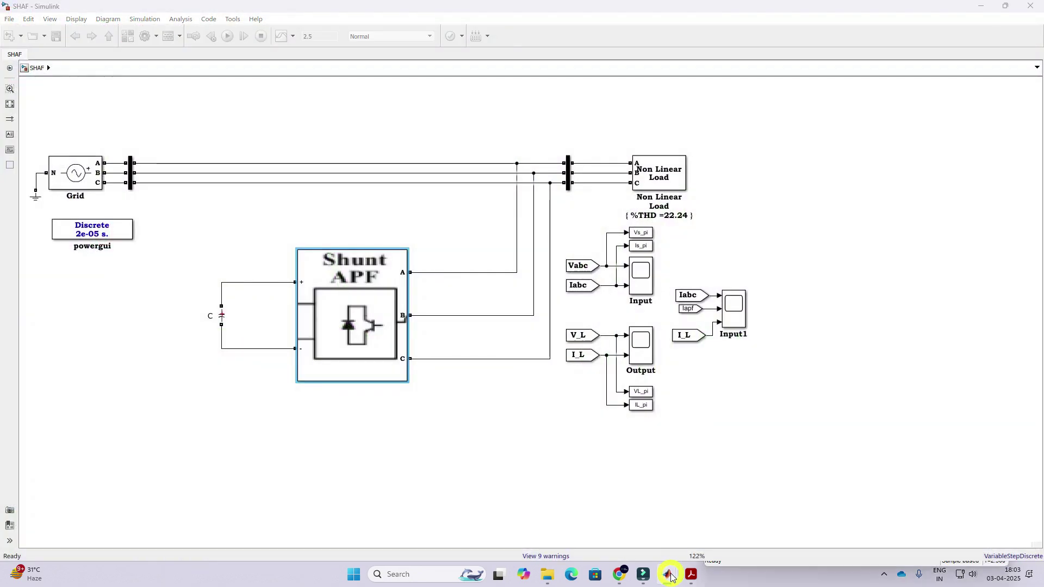
left_click(855, 524)
mouse_move(669, 573)
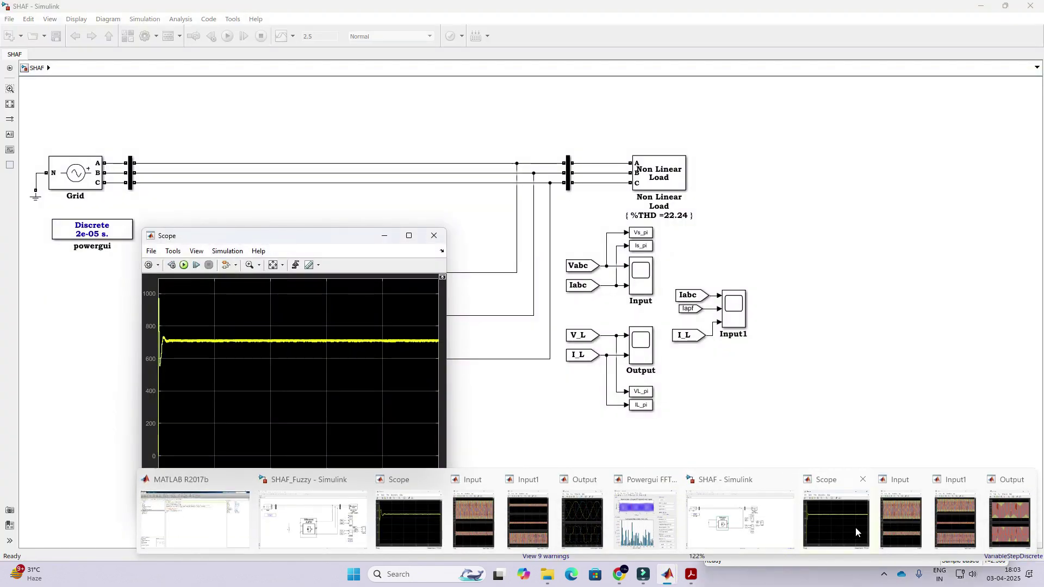
left_click(824, 520)
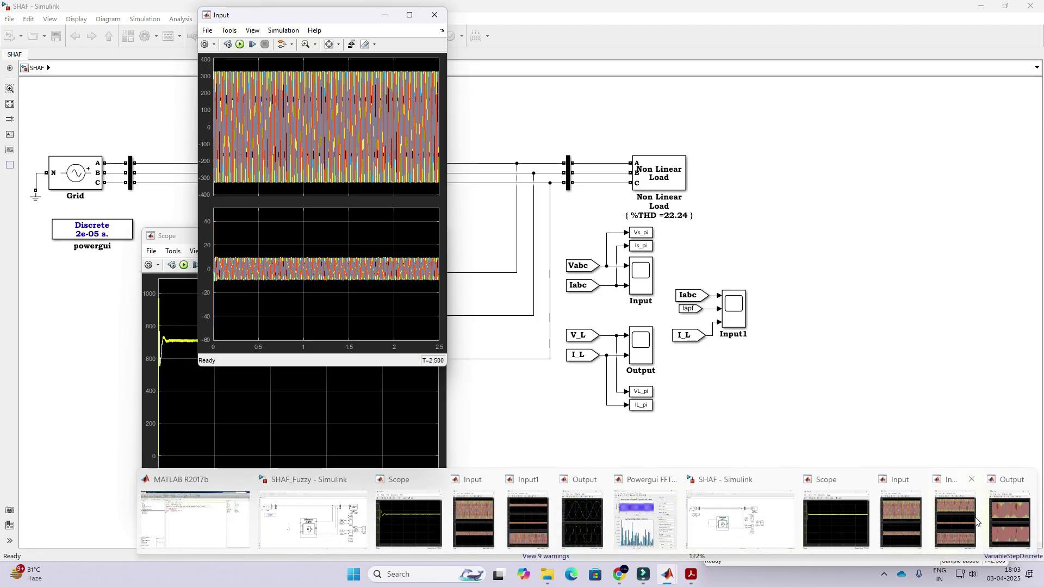
left_click(804, 530)
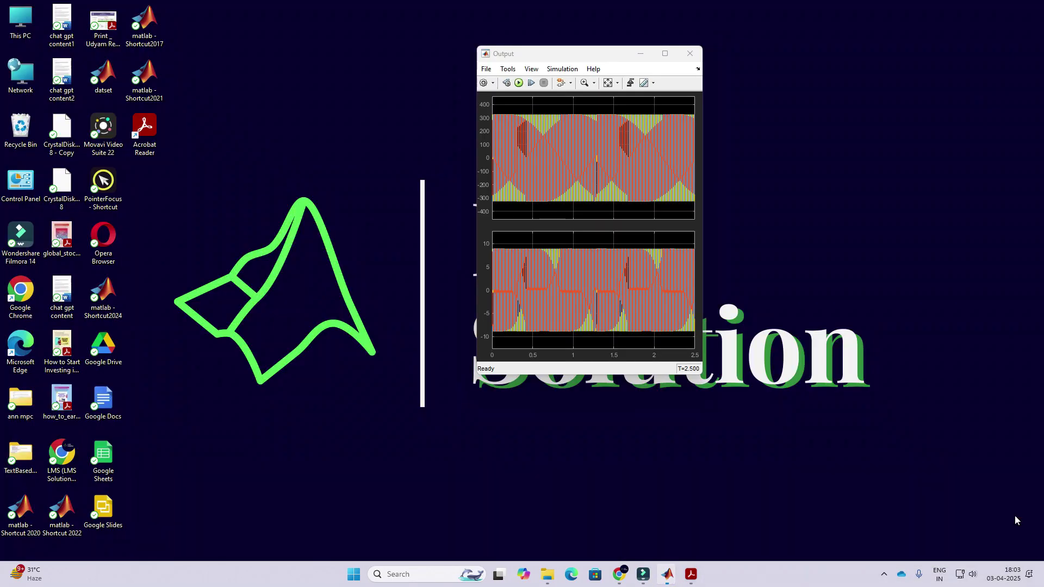
left_click(1011, 521)
left_click(173, 236)
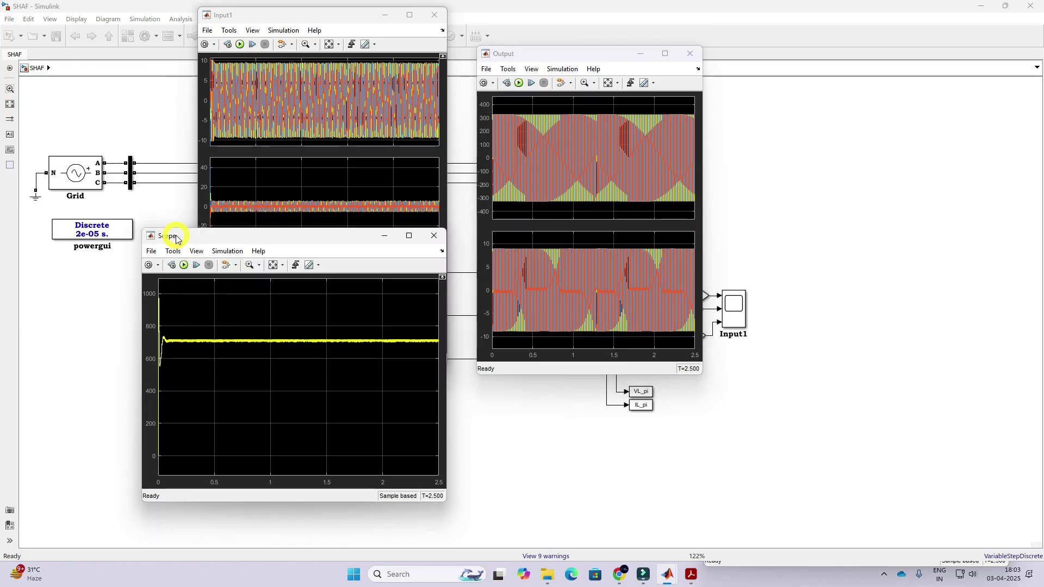
left_click(184, 265)
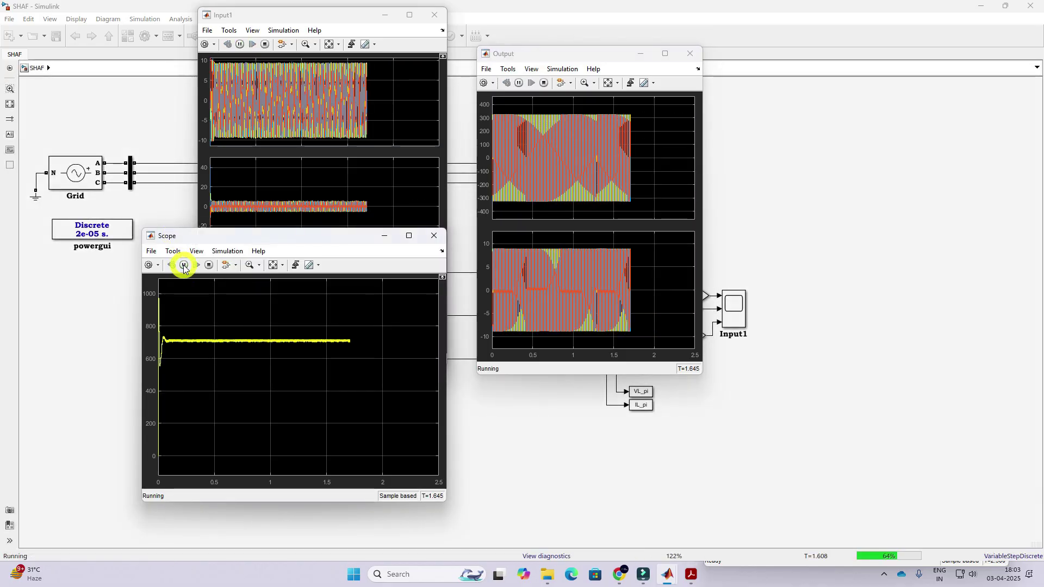
left_click(79, 293)
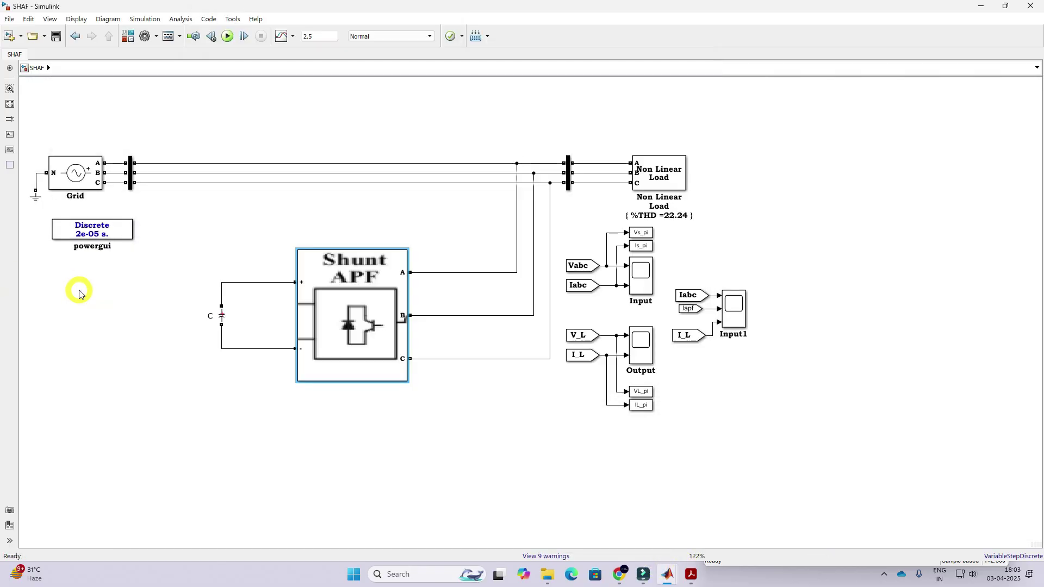
Step: Use powergui's FFT Analysis in SHAF to refresh the signals and display the FFT of ScopeData1 input 1
double_click(90, 233)
left_click(188, 174)
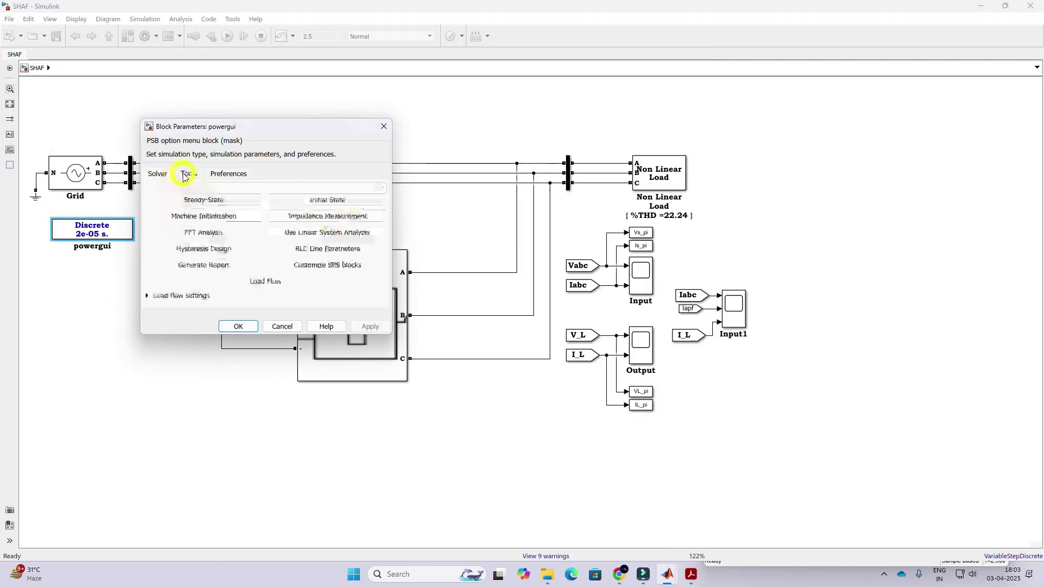
left_click(201, 233)
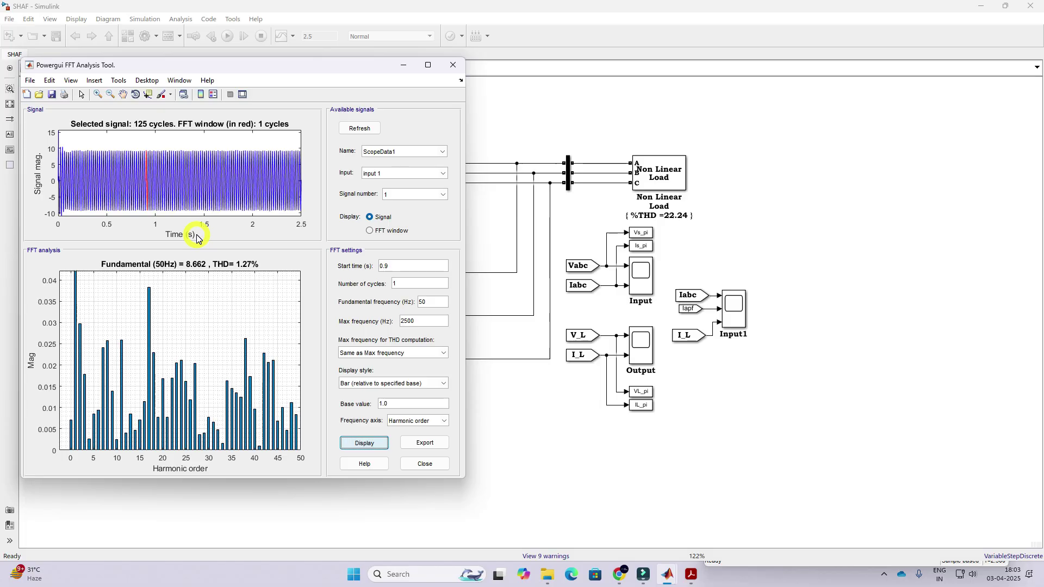
left_click(358, 132)
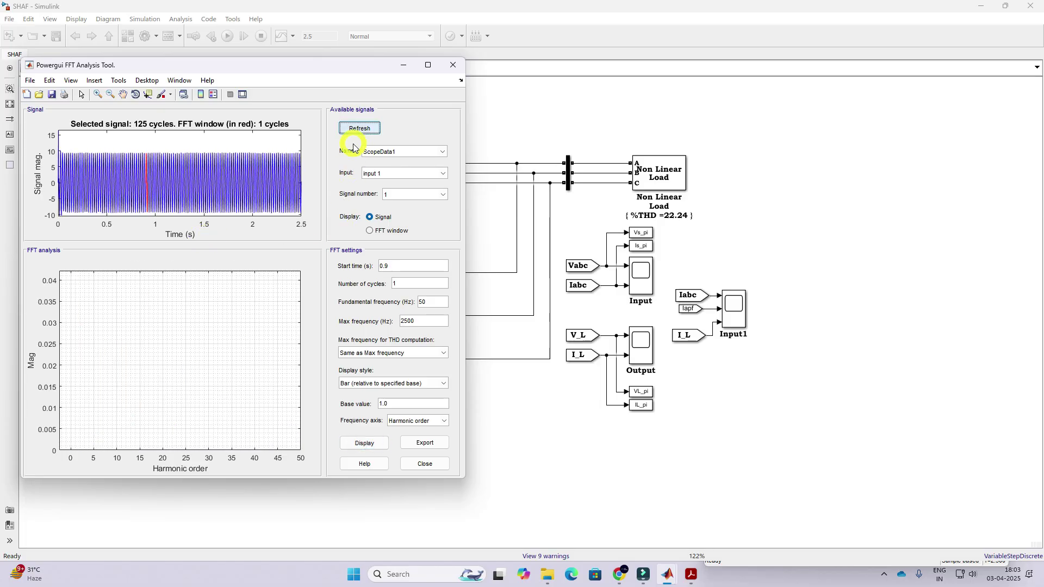
left_click(366, 446)
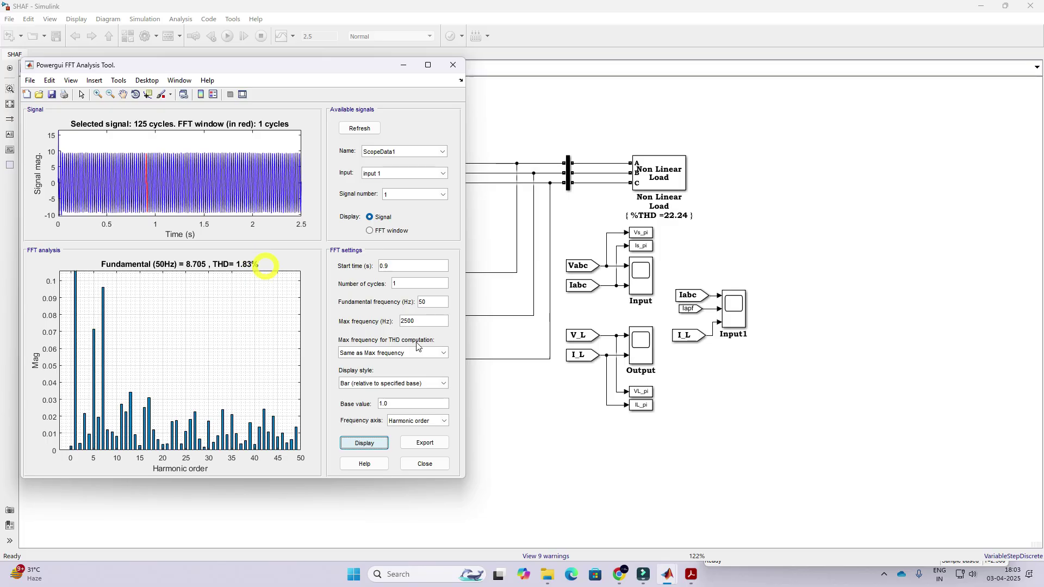
left_click(571, 435)
Step: Switch to the main MATLAB window and open the SHAF_nn.slx model
mouse_move(664, 577)
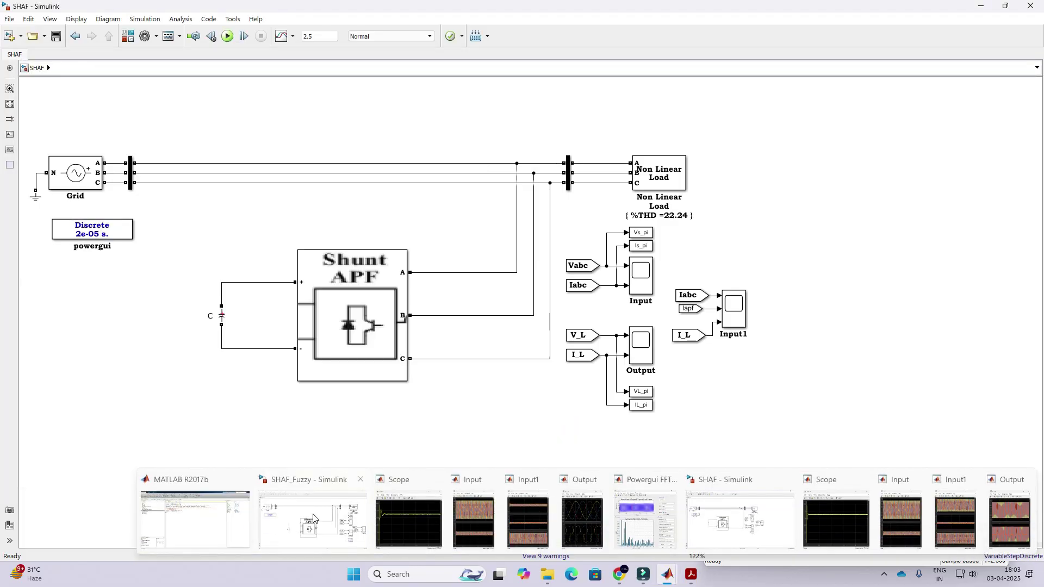
left_click(228, 521)
left_click(43, 214)
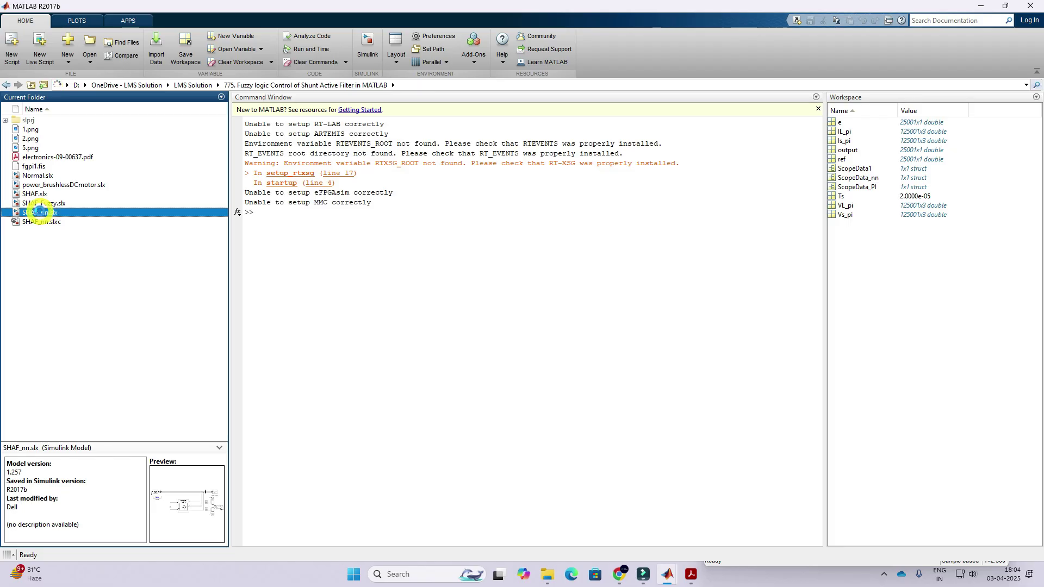
double_click(40, 212)
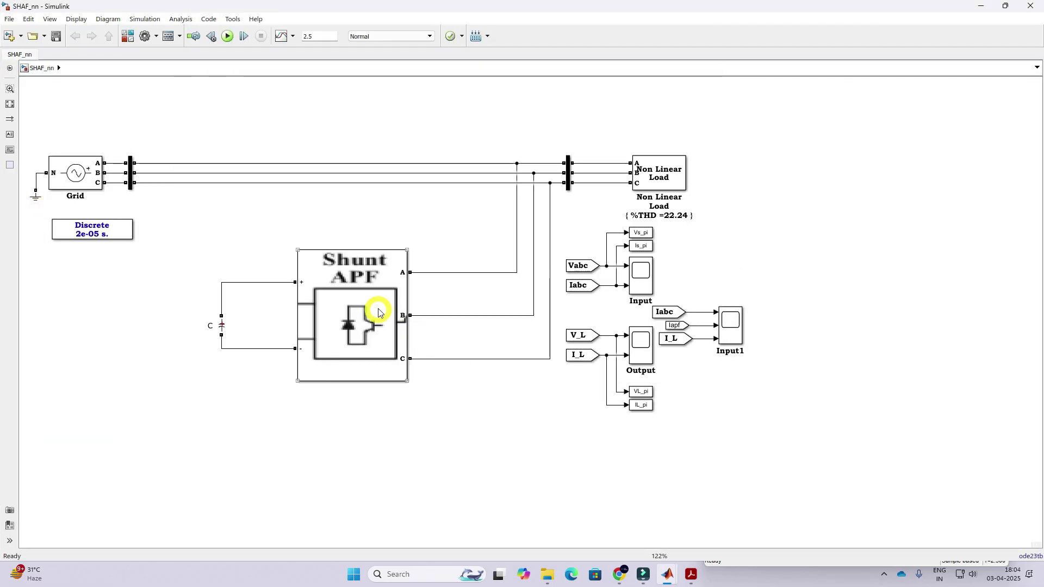
Step: View the Function Fitting Neural Network block inside SHAF_nn's Shunt APF subsystem, and run the simulation from the top level
double_click(379, 312)
left_click_drag(260, 128, 344, 214)
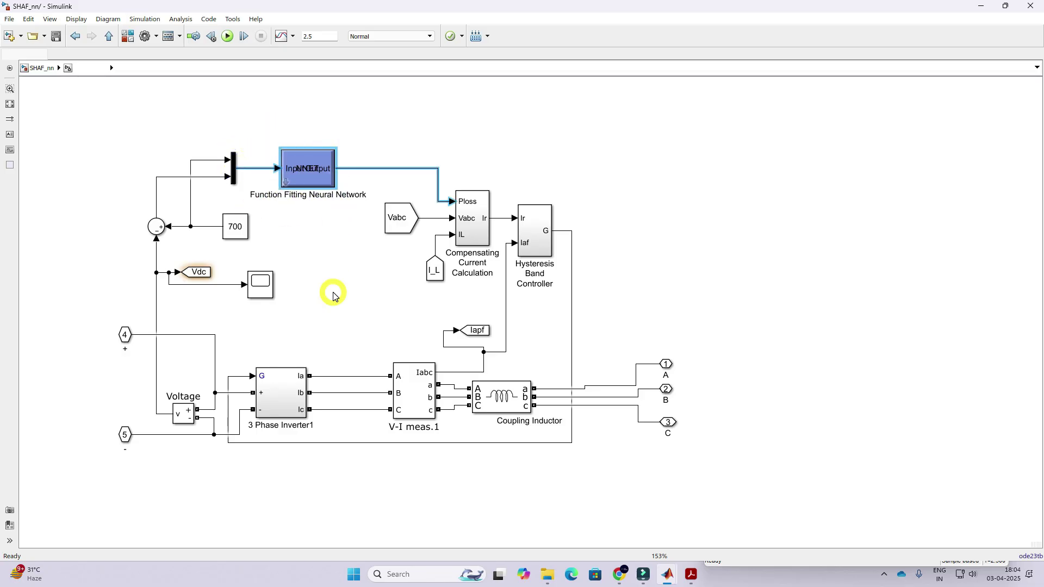
left_click(319, 187)
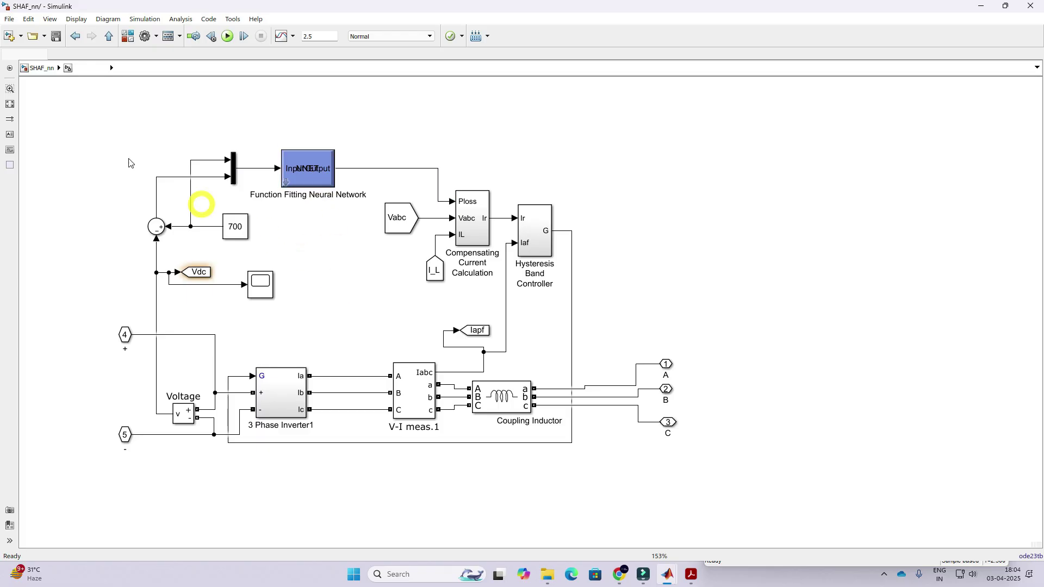
left_click(46, 67)
left_click(235, 40)
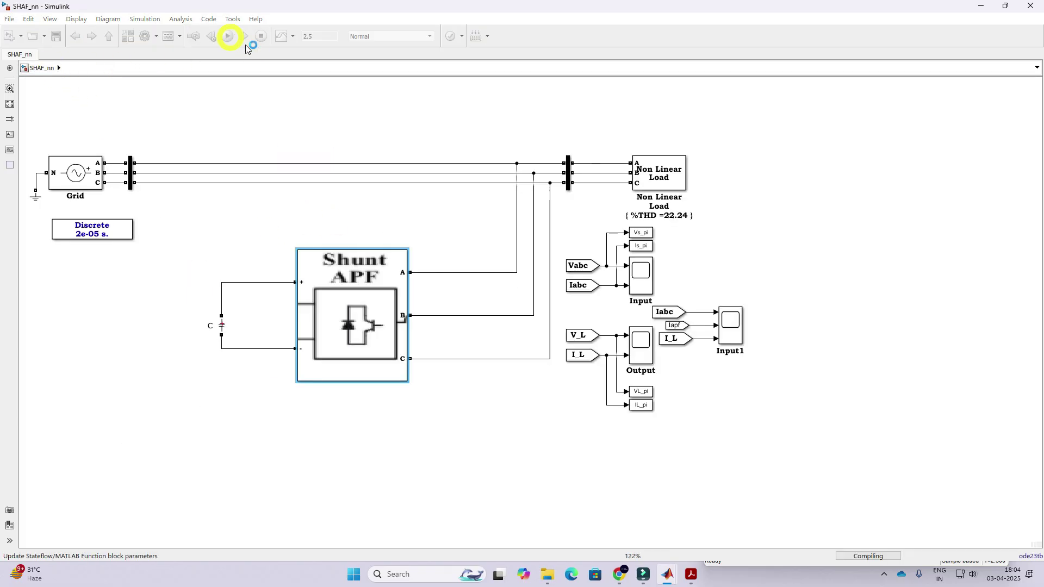
Step: Examine the SHAF_nn model's Scope and Input waveforms, and return to the model diagram
mouse_move(668, 579)
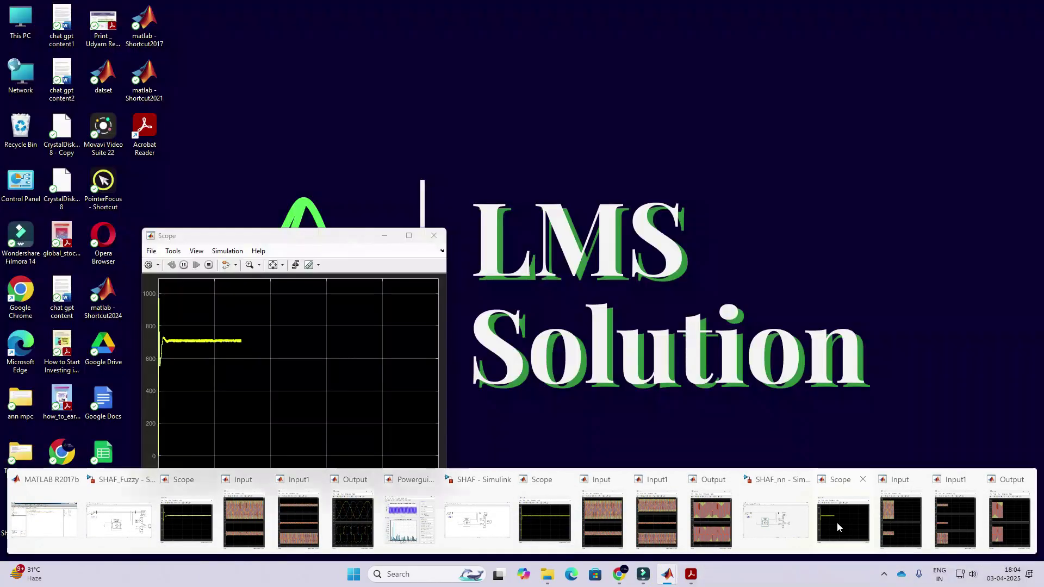
left_click(837, 522)
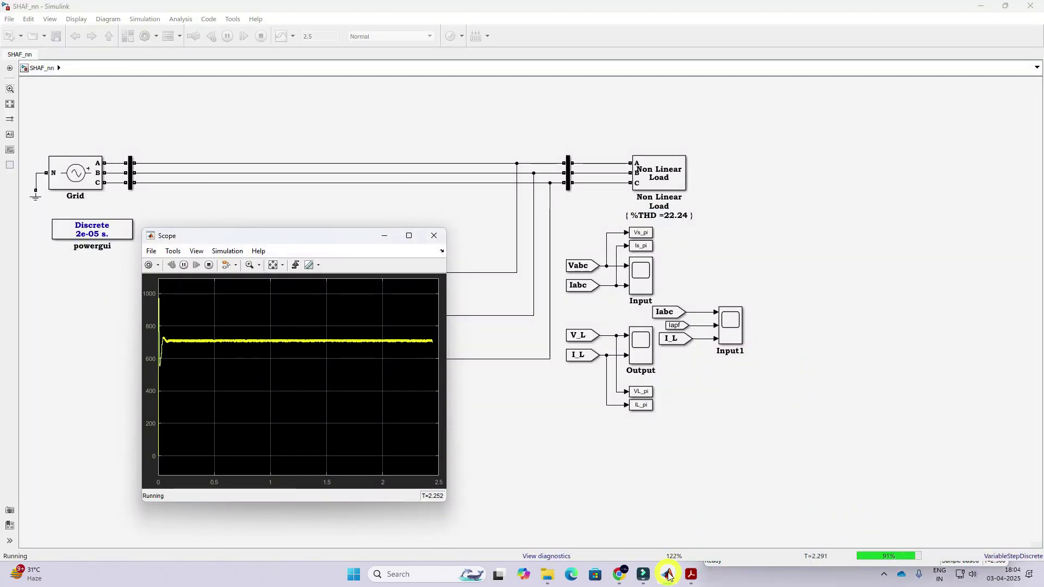
mouse_move(669, 572)
left_click(899, 519)
left_click(686, 490)
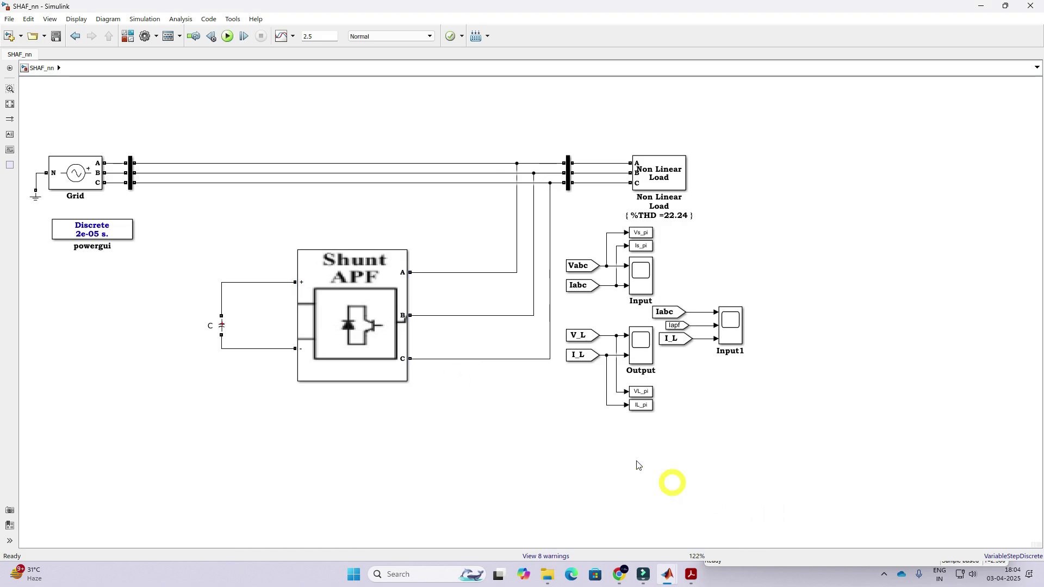
Step: Use powergui's FFT Analysis in SHAF_nn to refresh the signals and display the FFT of ScopeData1 input 1
double_click(109, 227)
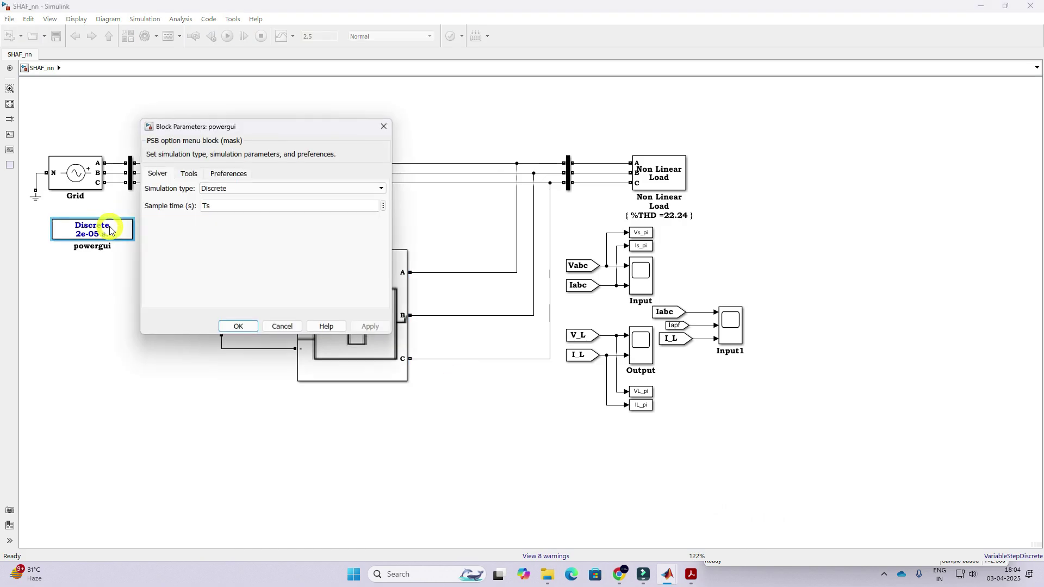
left_click(188, 173)
left_click(198, 233)
left_click(359, 129)
left_click(374, 443)
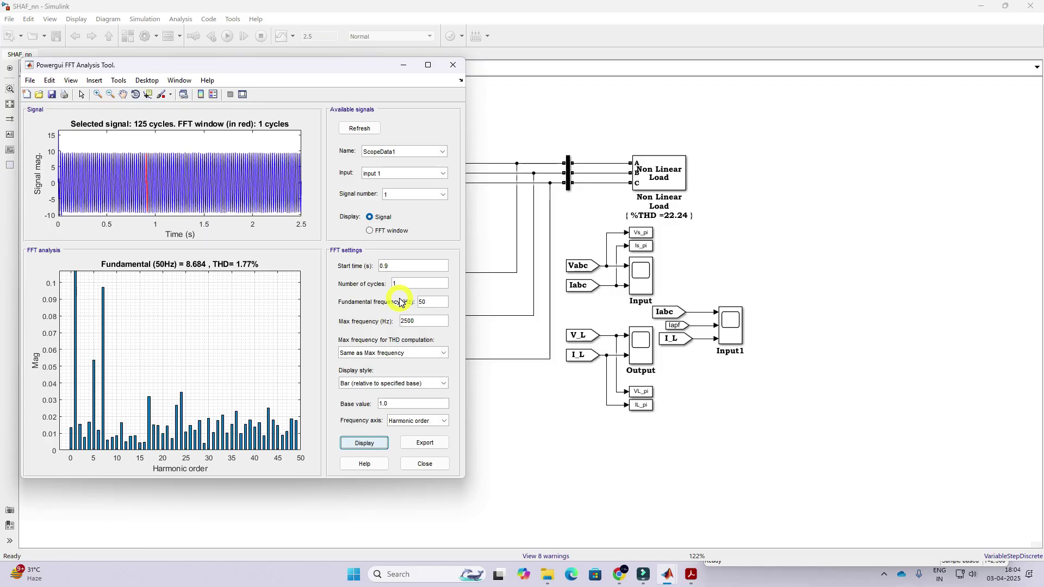
Step: Write the THD comparison "1.83% PI" and "1.77% ANN" beside the FFT window with the screen pen
key("F11")
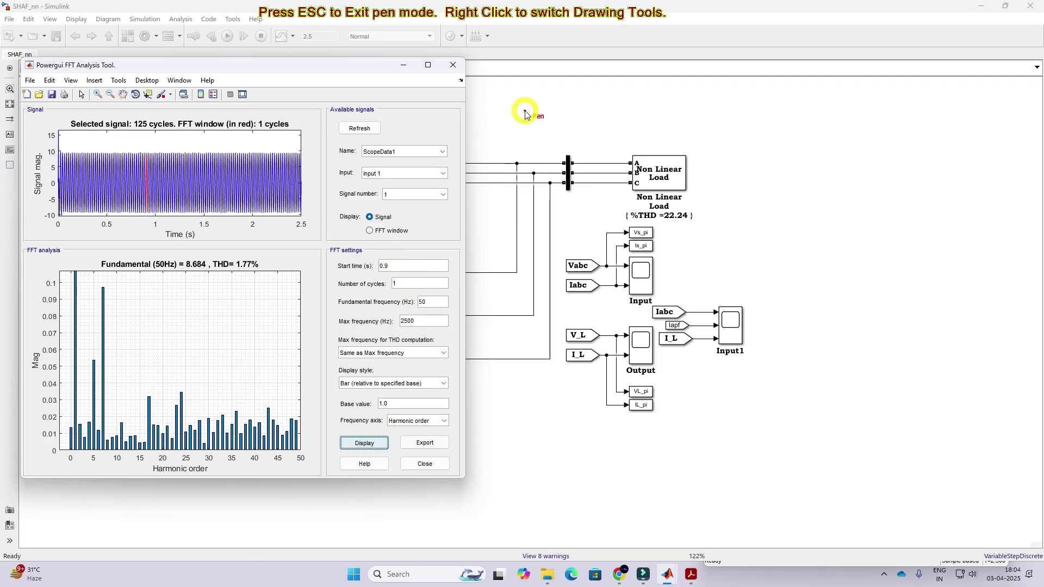
mouse_move(524, 110)
left_mouse_down()
mouse_move(570, 109)
mouse_move(596, 121)
mouse_move(594, 98)
mouse_move(612, 111)
mouse_move(628, 82)
mouse_move(638, 101)
mouse_move(632, 82)
mouse_move(635, 94)
mouse_move(646, 73)
mouse_move(652, 88)
mouse_move(643, 71)
mouse_move(662, 82)
left_mouse_up()
left_click_drag(523, 169, 537, 196)
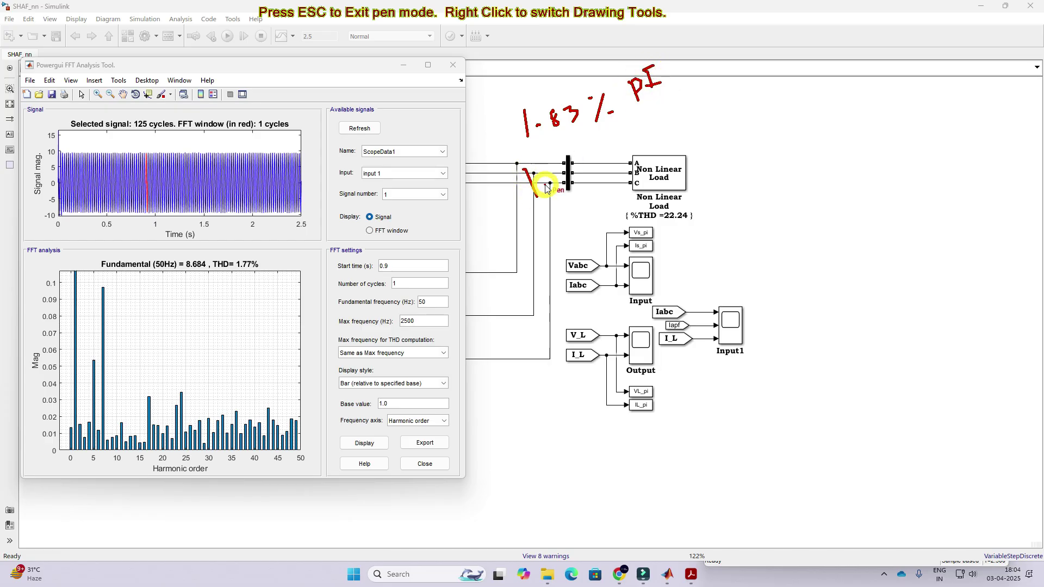
left_click(546, 184)
left_click_drag(557, 162, 581, 157)
mouse_move(581, 158)
left_mouse_down()
mouse_move(577, 176)
mouse_move(608, 152)
mouse_move(600, 175)
mouse_move(620, 171)
left_mouse_up()
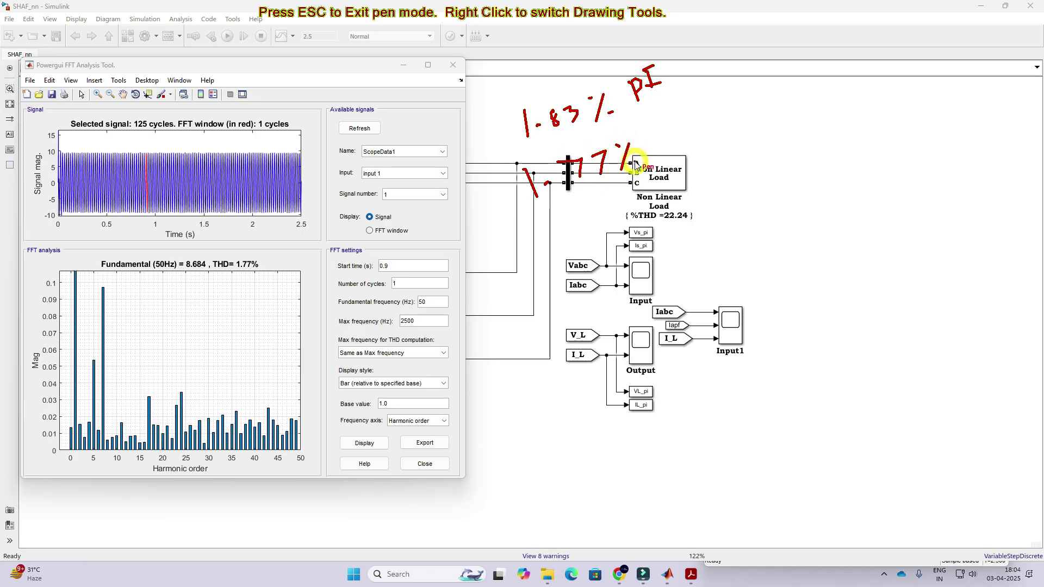
mouse_move(647, 117)
left_mouse_down()
mouse_move(646, 128)
mouse_move(659, 116)
mouse_move(684, 136)
mouse_move(694, 103)
mouse_move(710, 101)
left_mouse_up()
Step: Write "1.23% F-PI" with the screen pen next to the other THD notes, as the fuzzy PI entry
mouse_move(712, 199)
left_mouse_down()
mouse_move(727, 222)
mouse_move(761, 195)
mouse_move(780, 202)
left_mouse_up()
left_click(773, 183)
left_click(793, 192)
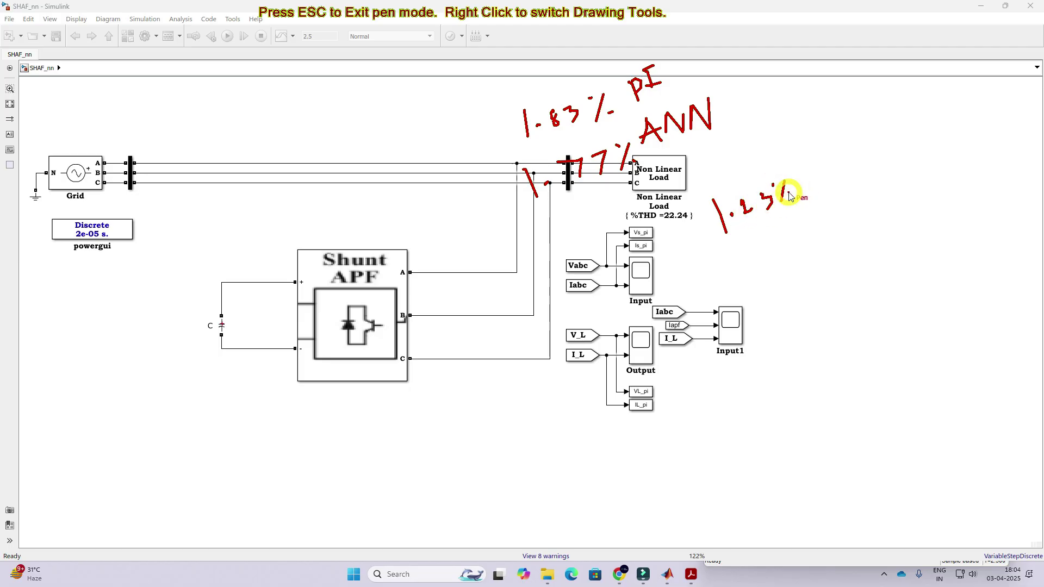
mouse_move(796, 165)
left_mouse_down()
mouse_move(830, 165)
mouse_move(849, 142)
mouse_move(849, 160)
left_mouse_up()
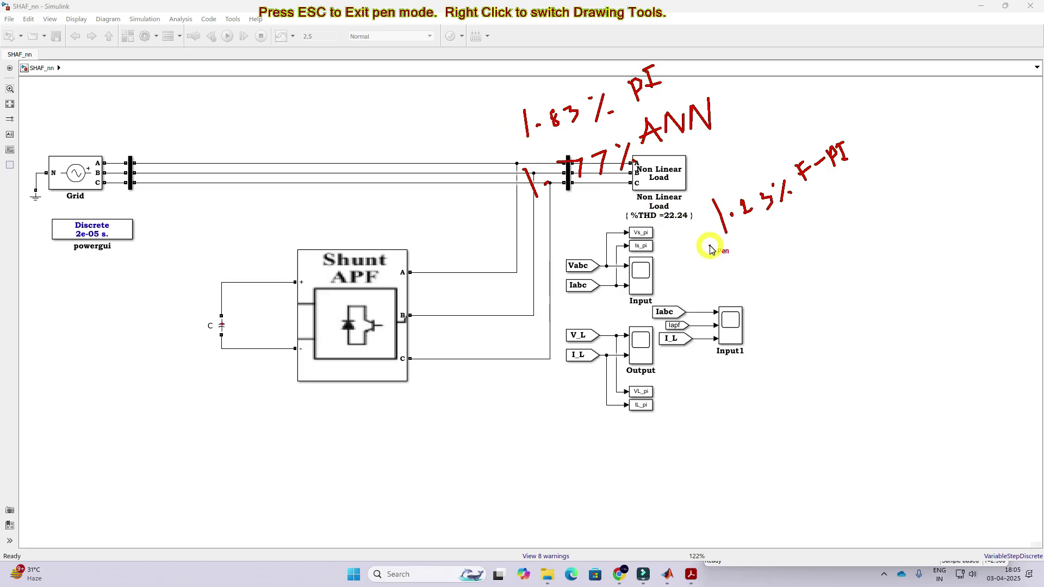
Step: Underline the 1.23% note and the PI and ANN labels with the screen pen, and exit pen mode
left_click_drag(718, 248, 821, 220)
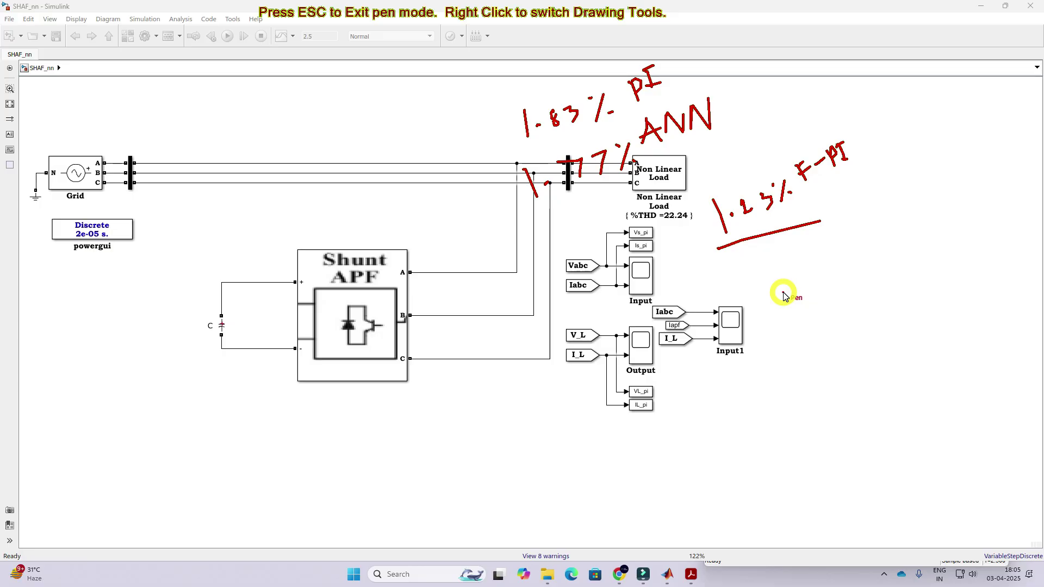
left_click_drag(632, 103, 724, 69)
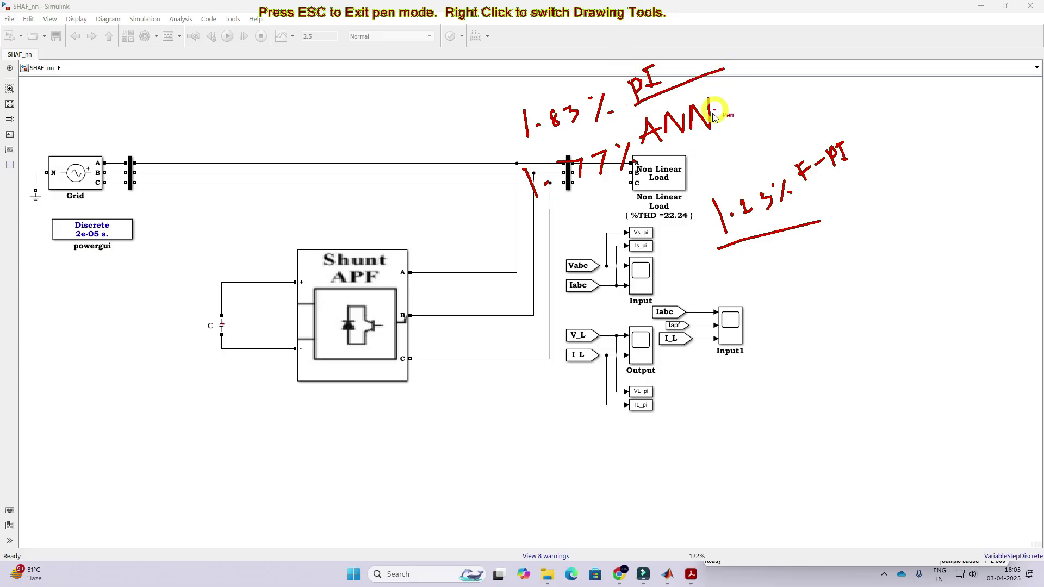
left_click_drag(642, 149, 761, 109)
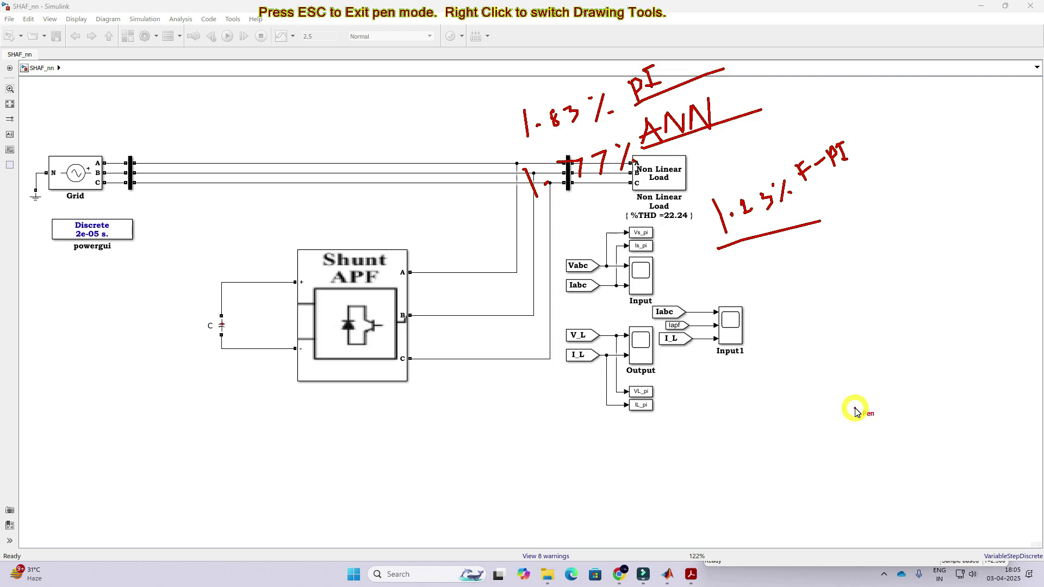
key("F11")
key("Escape")
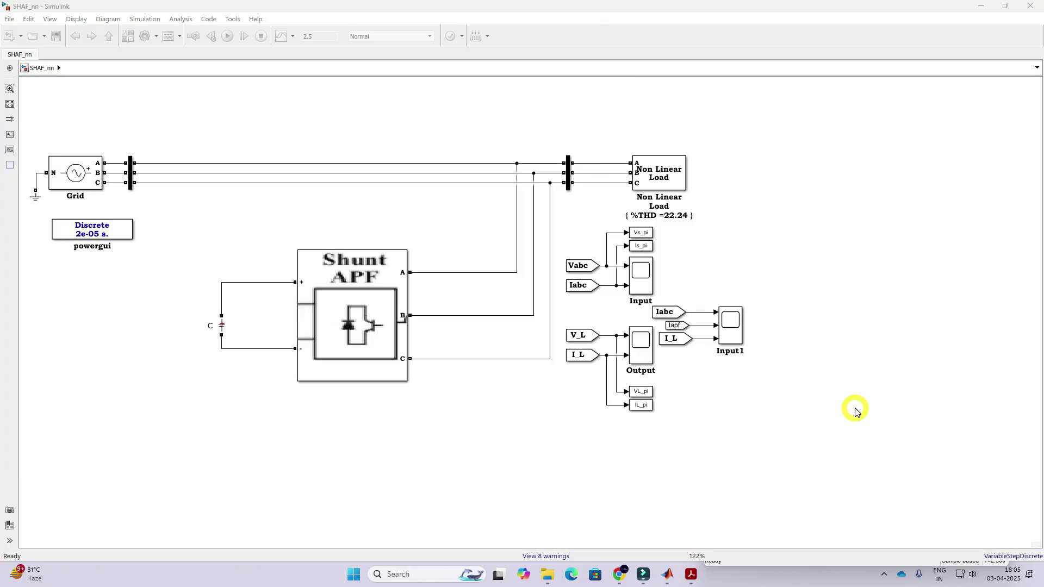